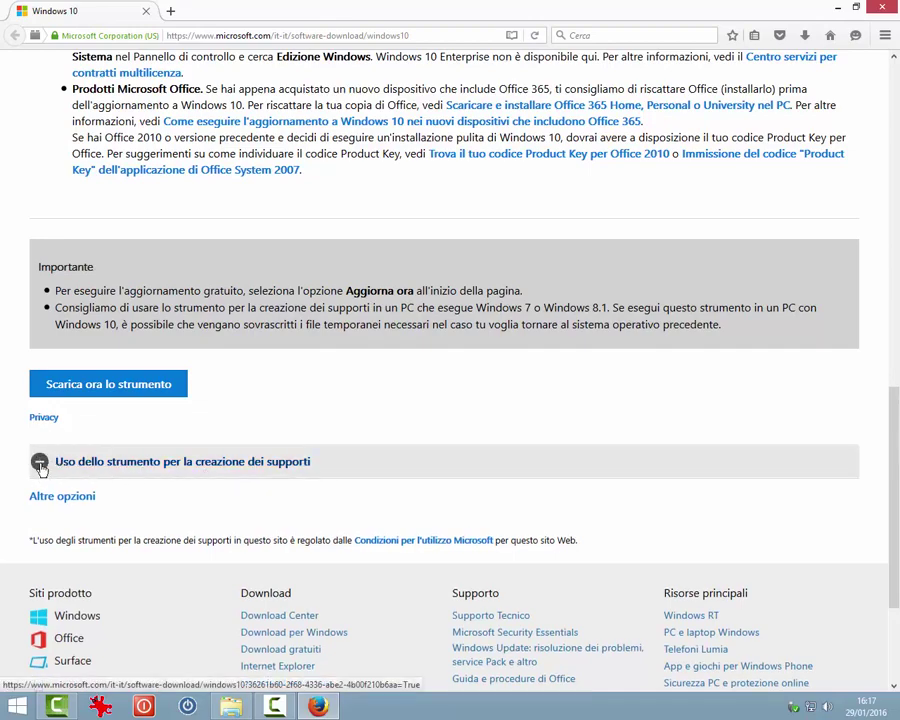
# Expand the media creation tool usage section and read its instructions for upgrading to Windows 10 with the tool
pyautogui.click(41, 464)
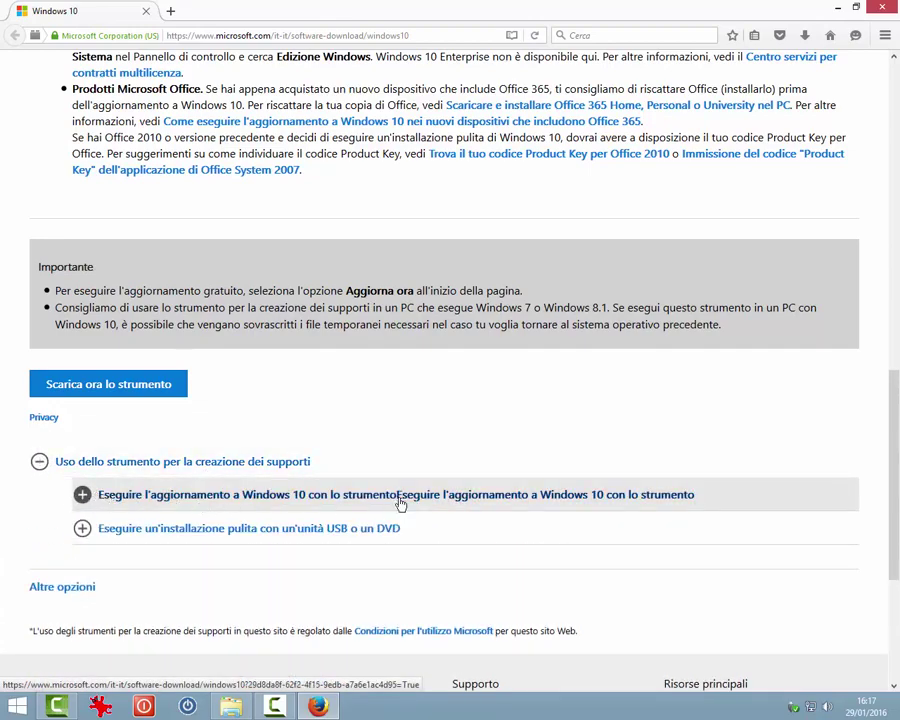
pyautogui.click(82, 496)
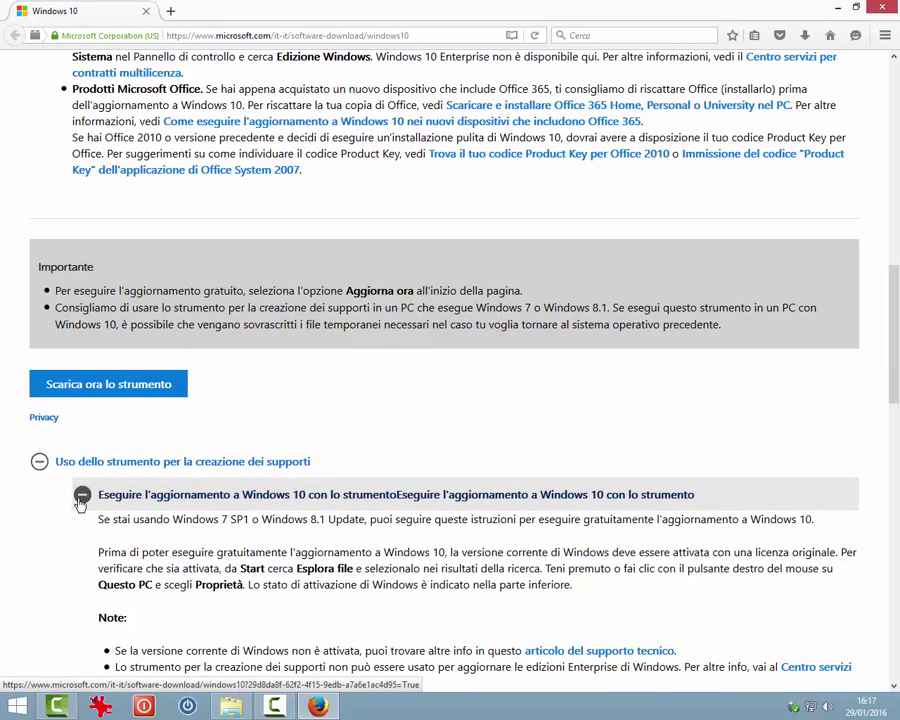
pyautogui.scroll(-6, 80, 505)
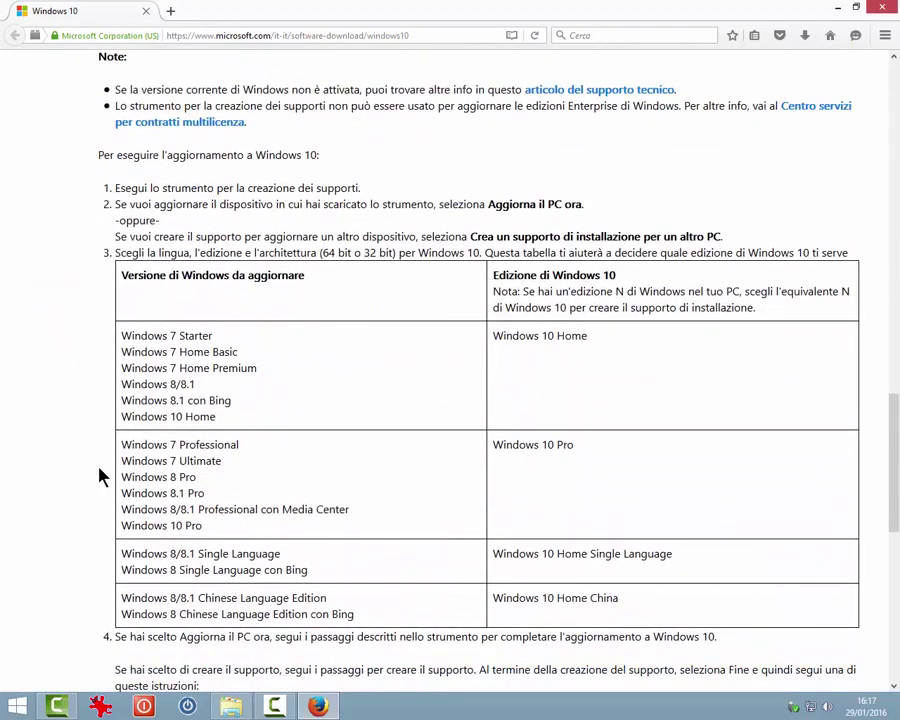
pyautogui.moveTo(100, 150); pyautogui.dragTo(320, 158)
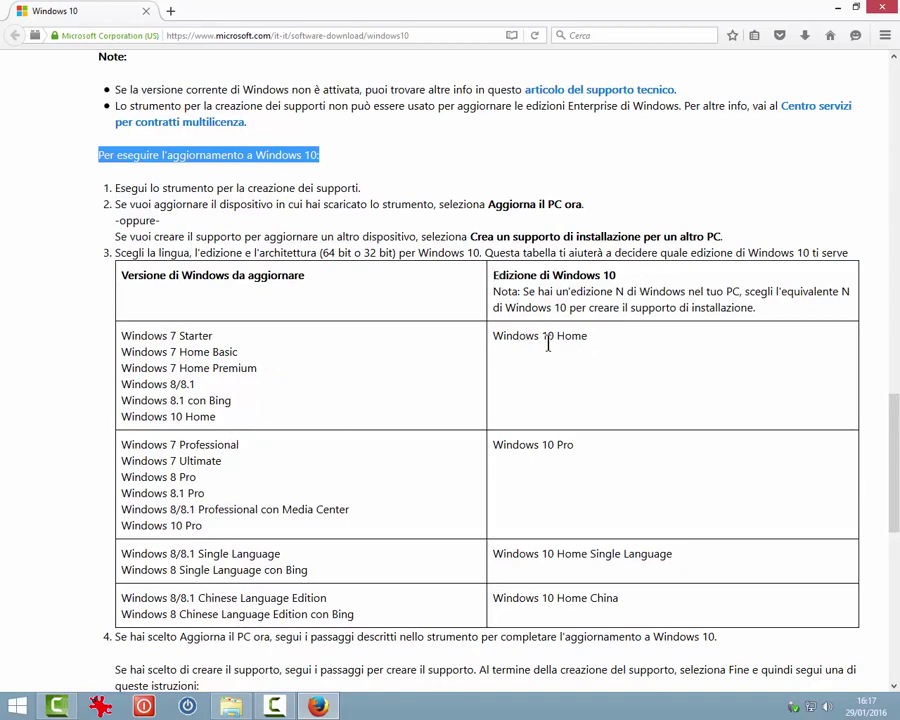
pyautogui.scroll(-5, 548, 343)
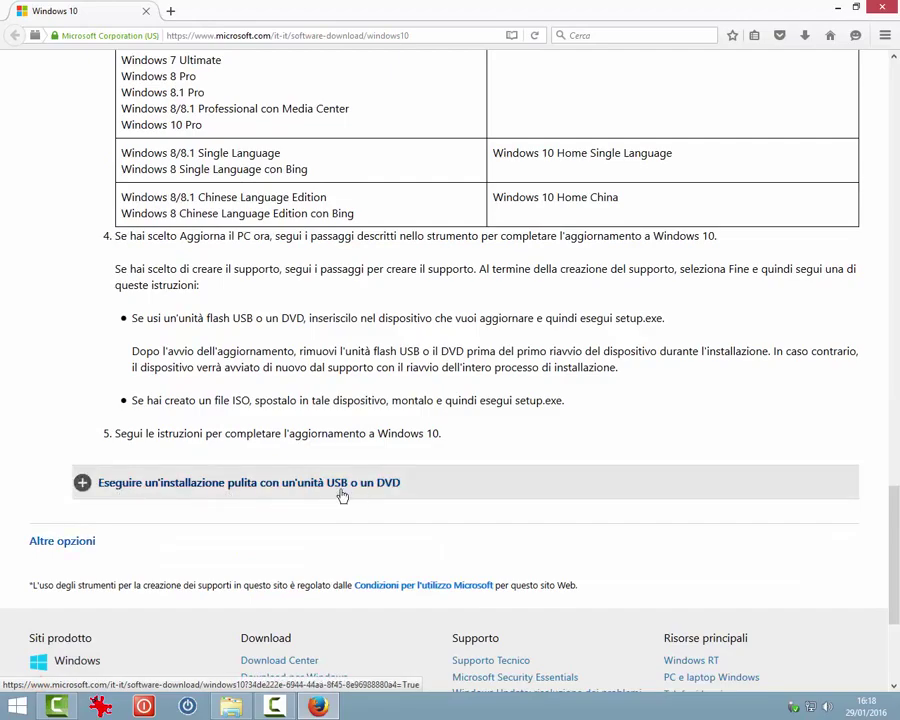
# Expand and read the instructions for a clean installation from a USB drive or DVD
pyautogui.click(83, 483)
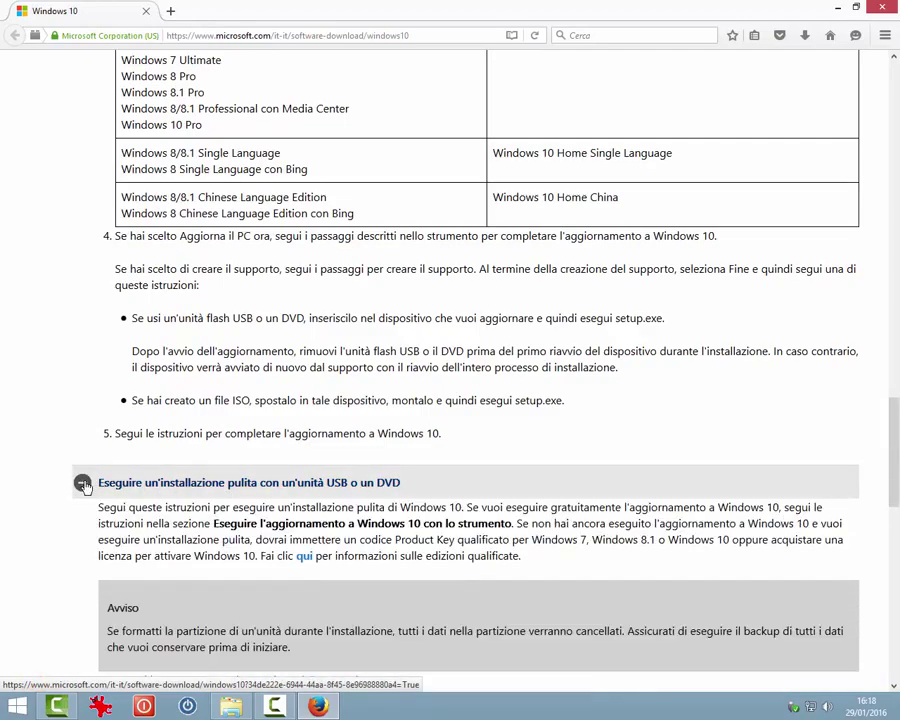
pyautogui.scroll(-5, 84, 488)
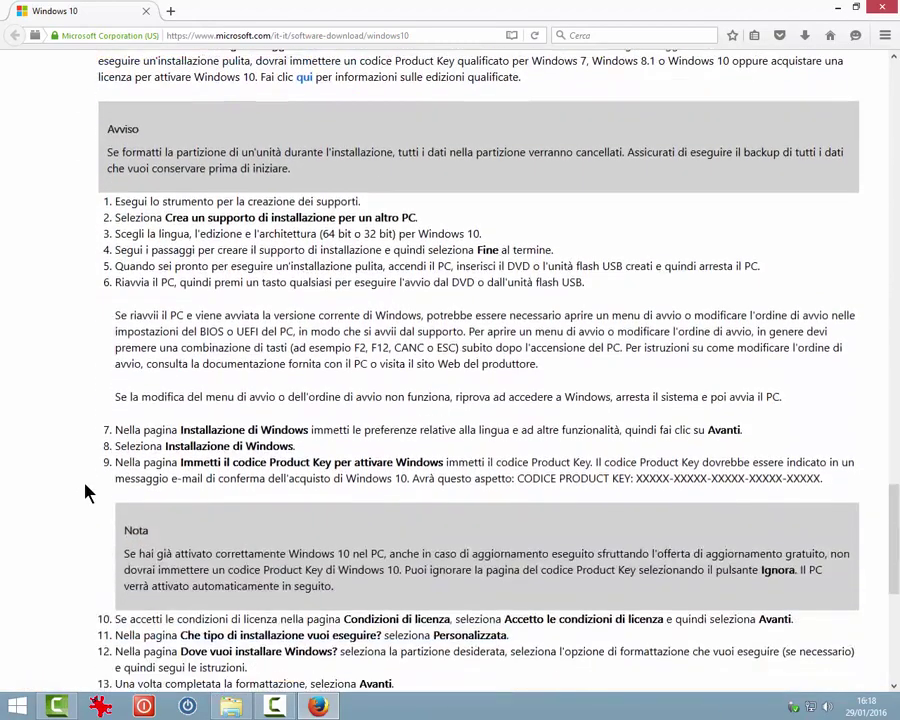
pyautogui.scroll(2, 85, 492)
pyautogui.scroll(2, 84, 490)
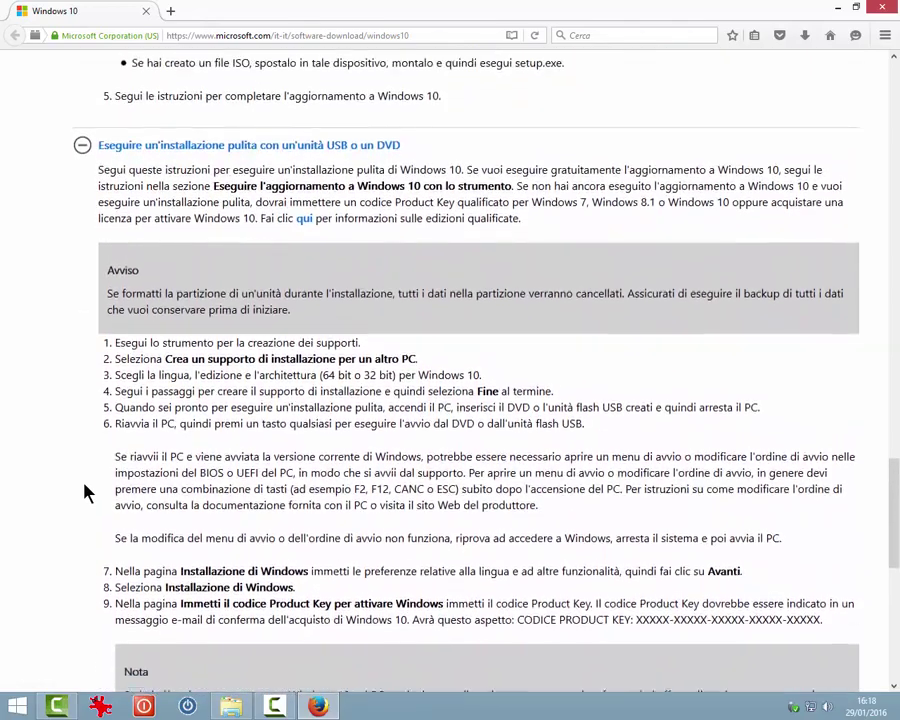
pyautogui.scroll(-2, 84, 490)
pyautogui.scroll(6, 84, 490)
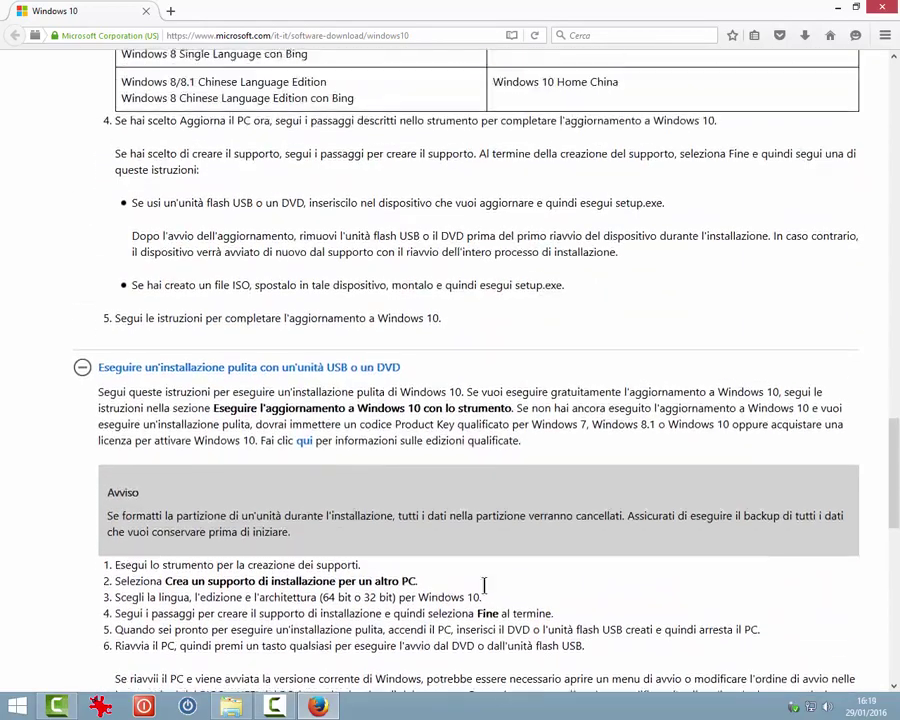
pyautogui.scroll(8, 487, 594)
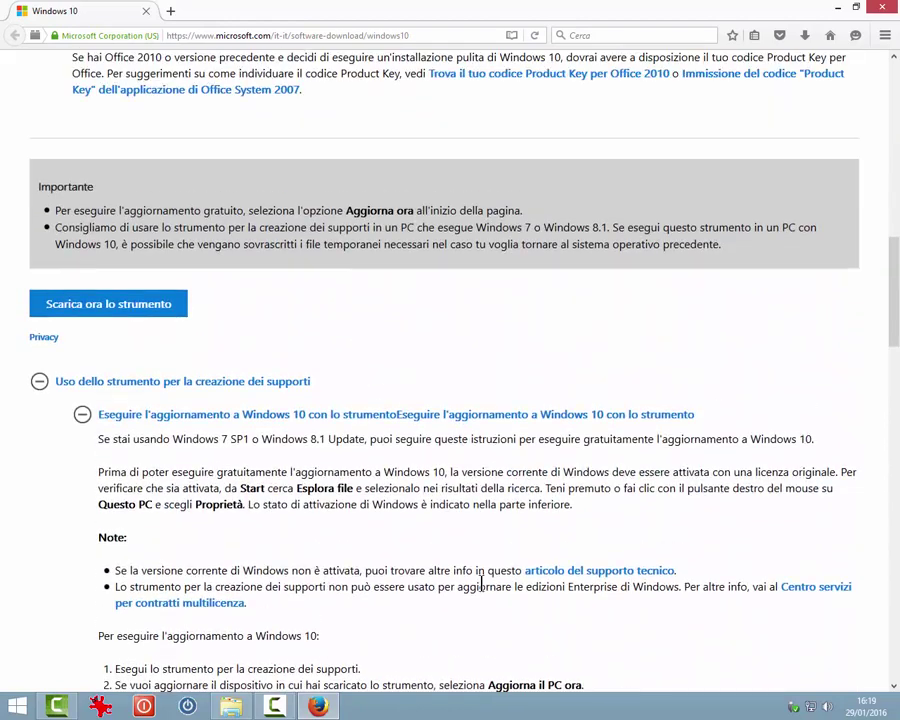
# Download and save MediaCreationTool.exe from the Windows 10 page, and show the full list of downloads
pyautogui.click(104, 305)
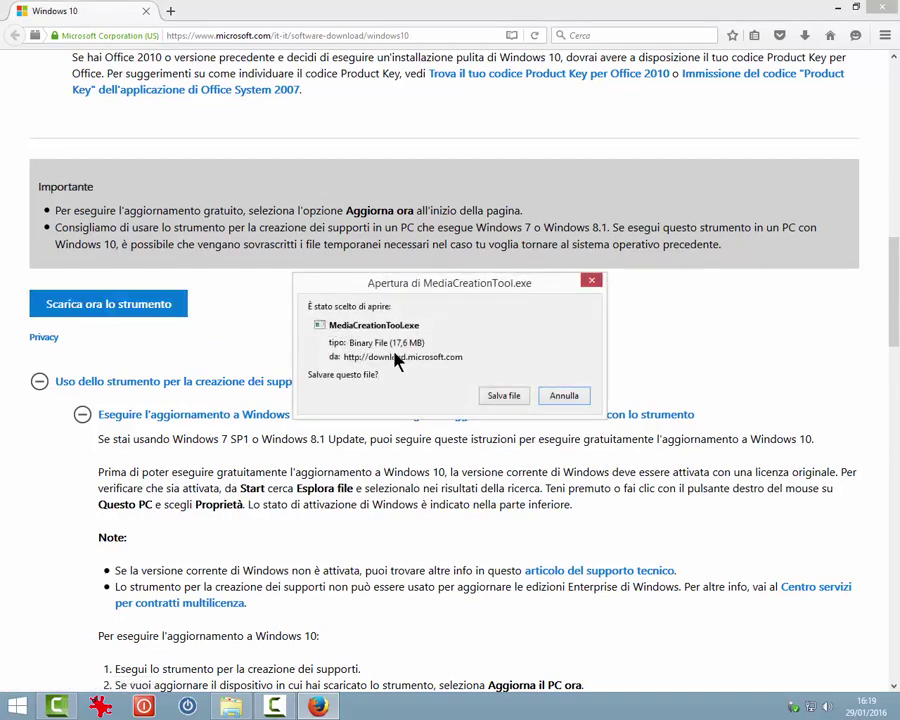
pyautogui.click(502, 398)
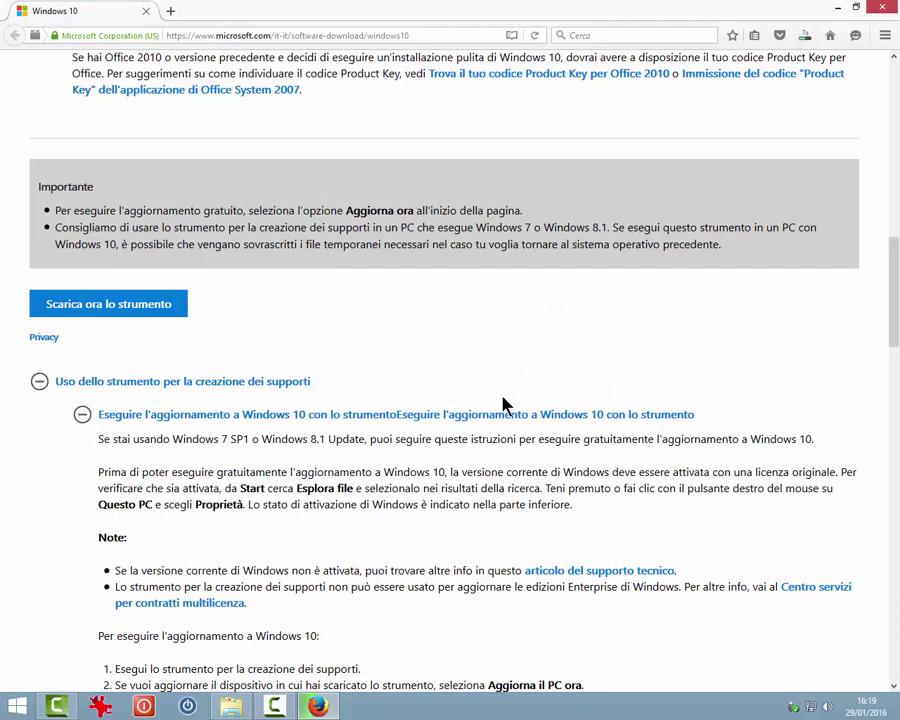
pyautogui.click(806, 37)
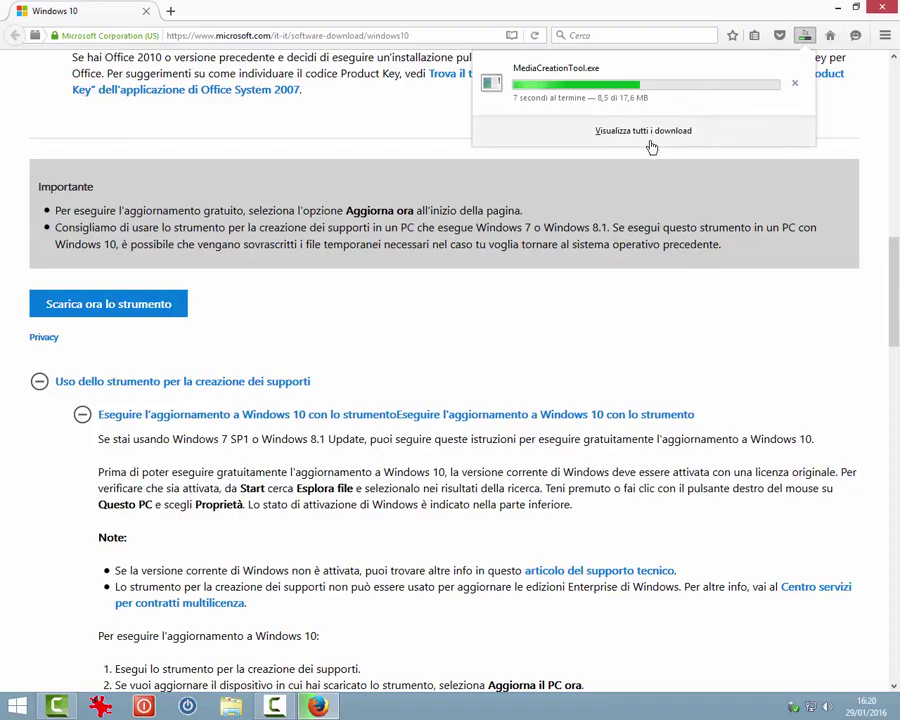
pyautogui.click(645, 133)
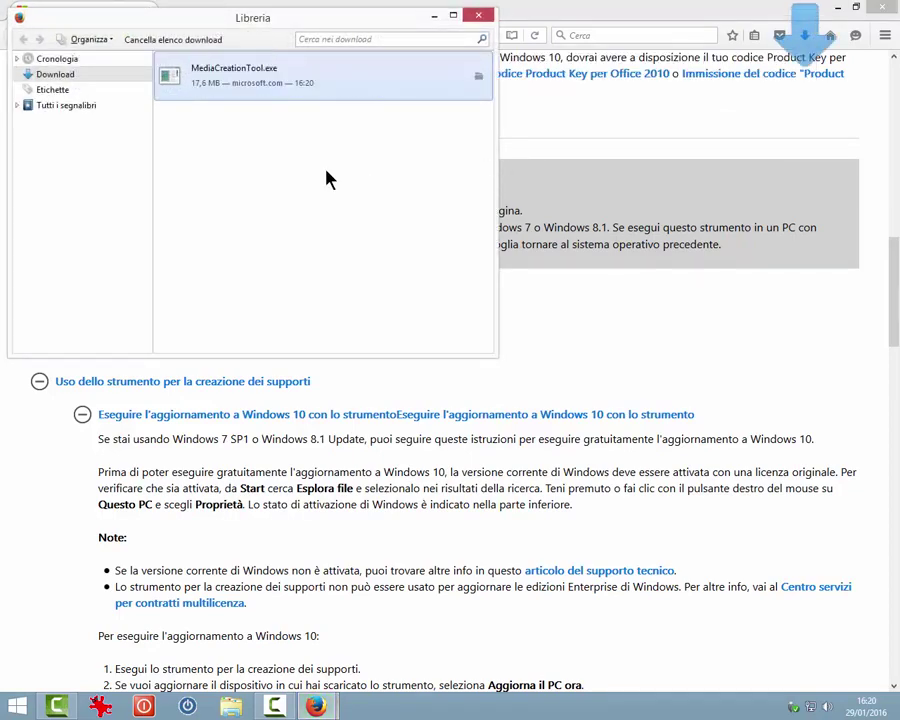
# Run the downloaded MediaCreationTool.exe, confirm opening the executable, and clear the download library and browser windows off the desktop
pyautogui.doubleClick(243, 80)
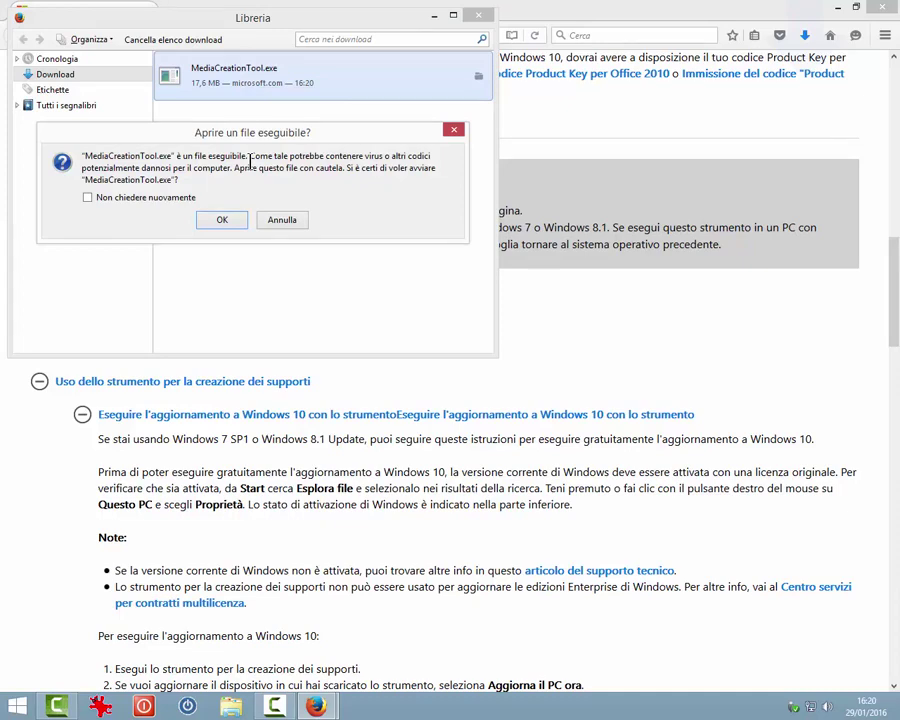
pyautogui.click(222, 221)
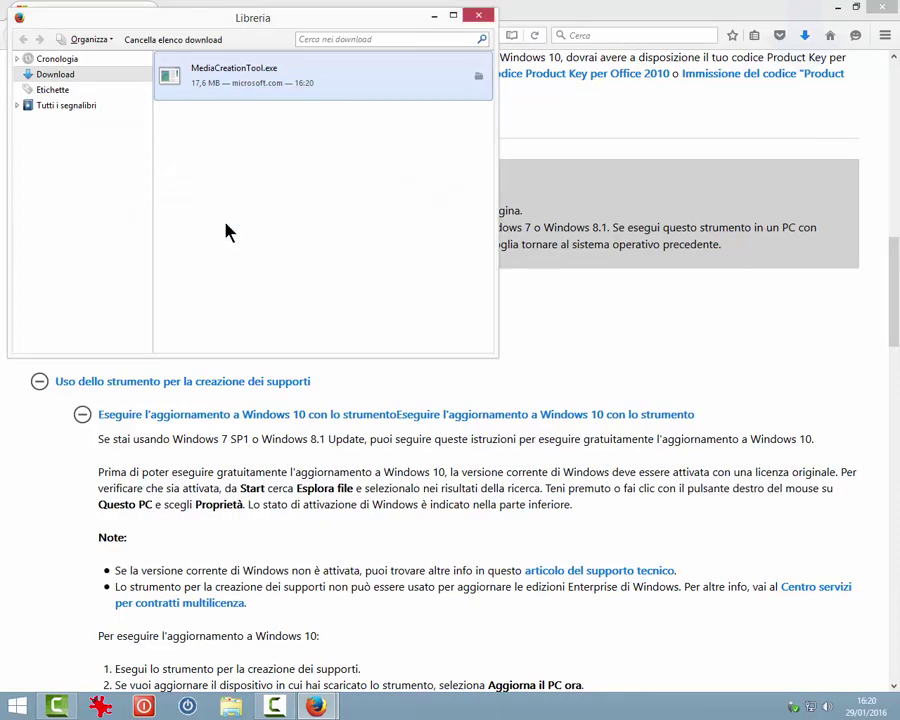
pyautogui.click(481, 17)
pyautogui.click(838, 8)
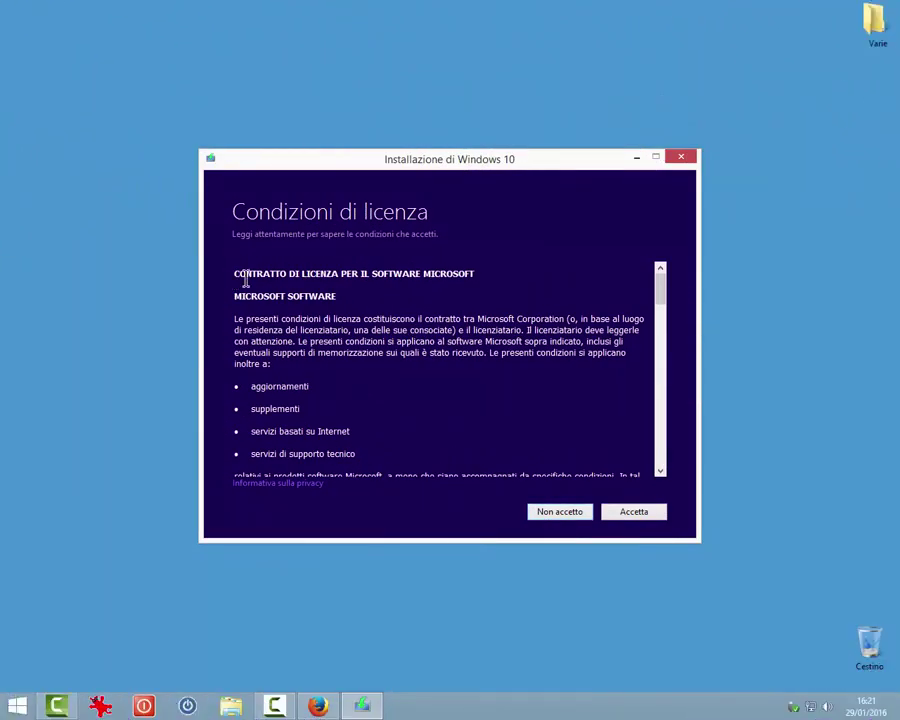
# Accept the licence terms and choose to create installation media for another PC ("Crea un supporto di installazione per un altro PC")
pyautogui.moveTo(661, 301); pyautogui.dragTo(659, 533)
pyautogui.click(633, 512)
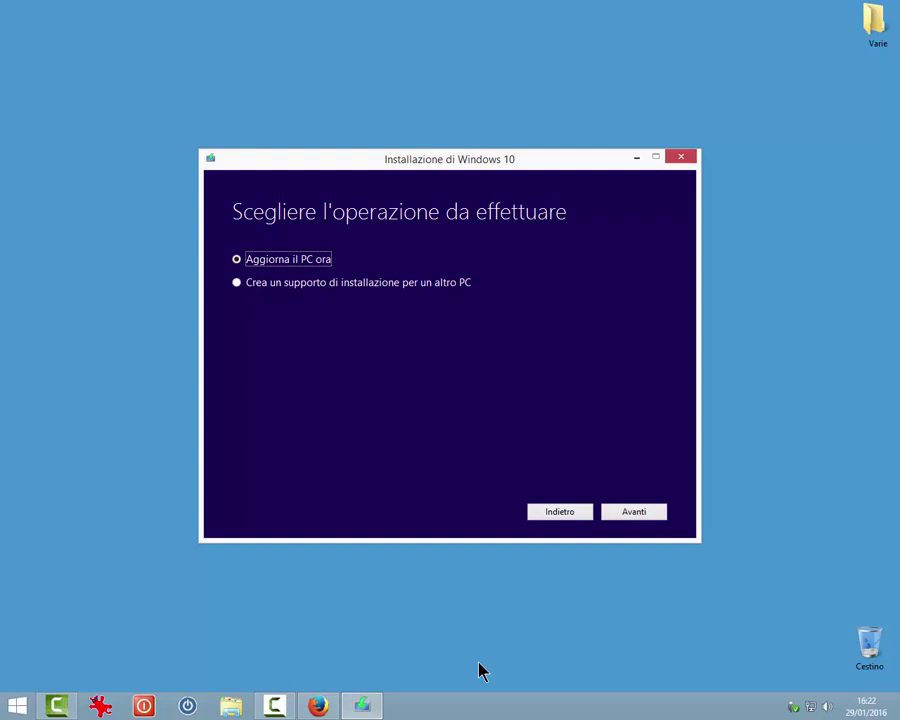
pyautogui.click(238, 290)
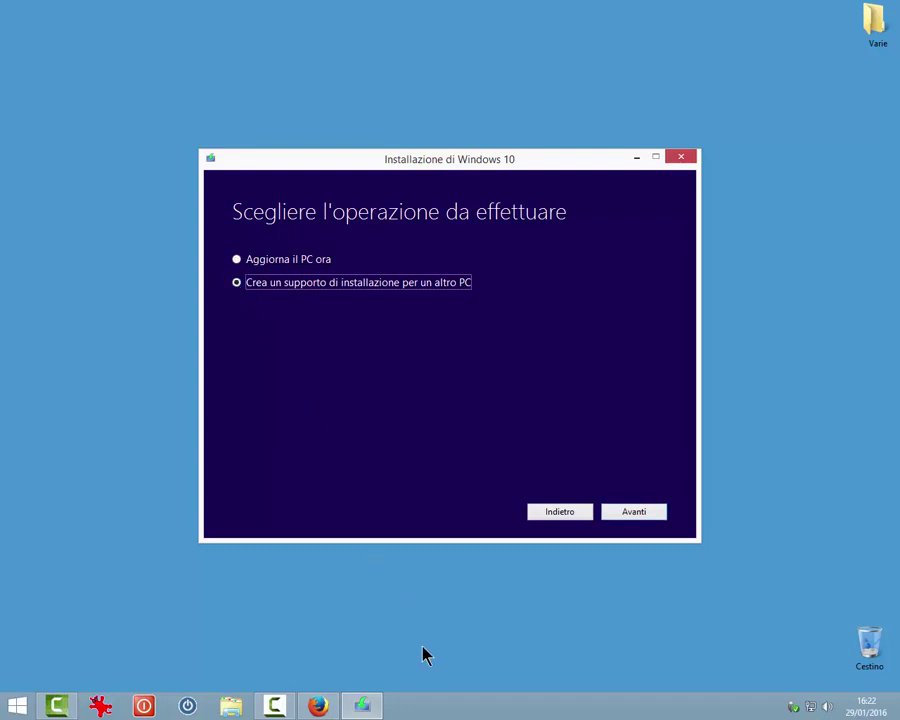
pyautogui.click(624, 515)
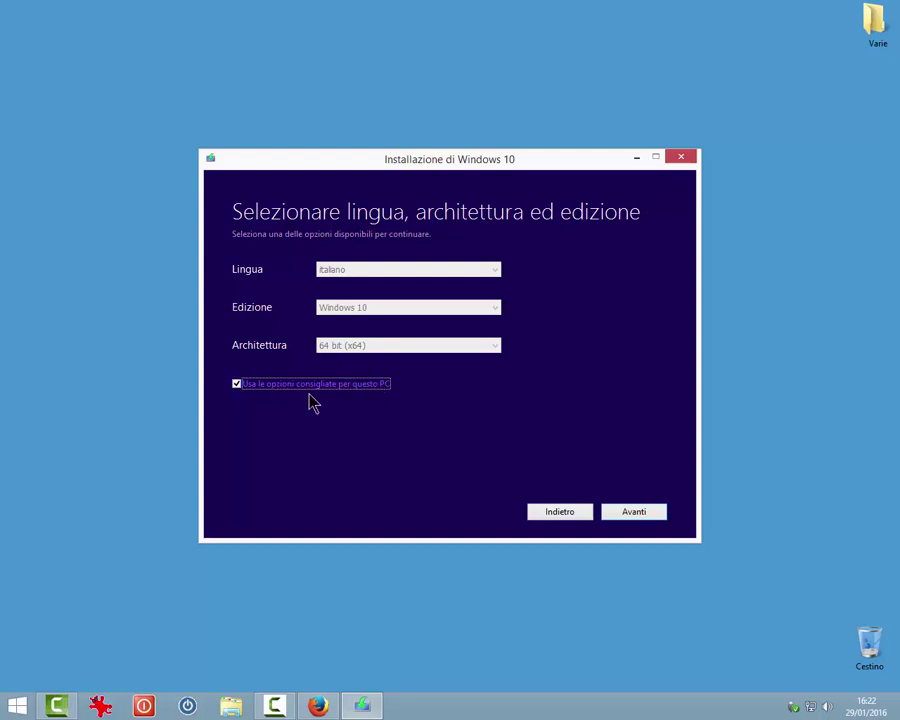
# Turn off the recommended options for this PC, keep language italiano and edition Windows 10, and accept the edition warning
pyautogui.click(237, 385)
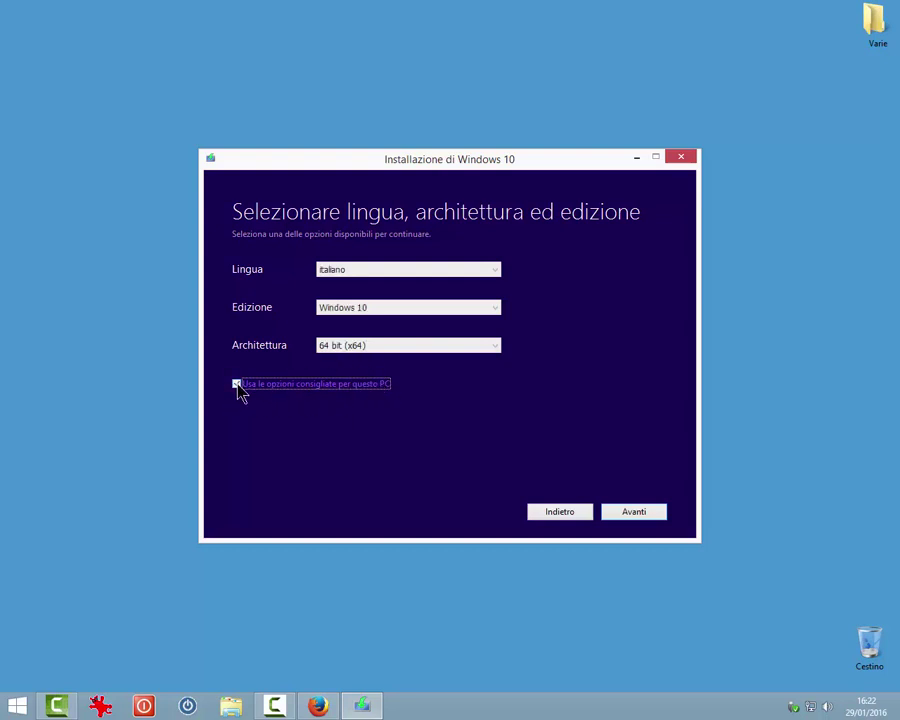
pyautogui.click(494, 273)
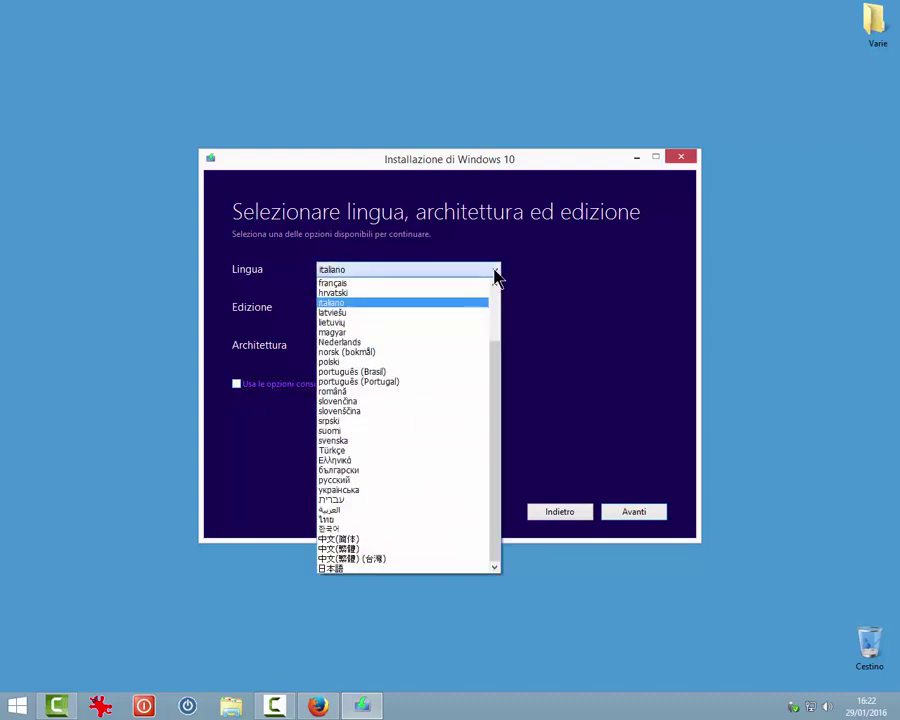
pyautogui.click(495, 274)
pyautogui.click(496, 311)
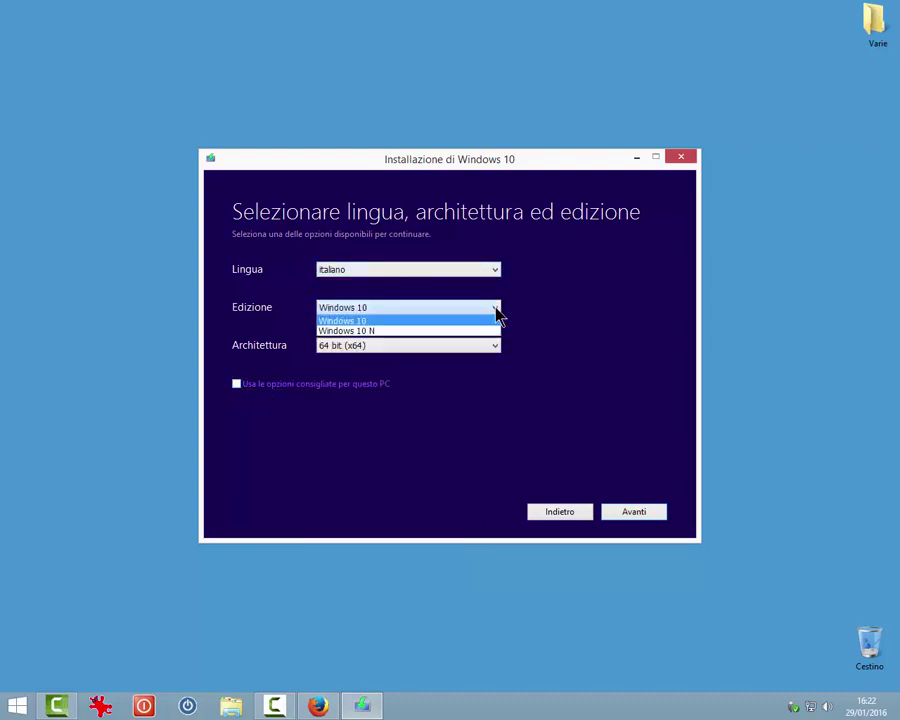
pyautogui.click(495, 320)
pyautogui.click(624, 516)
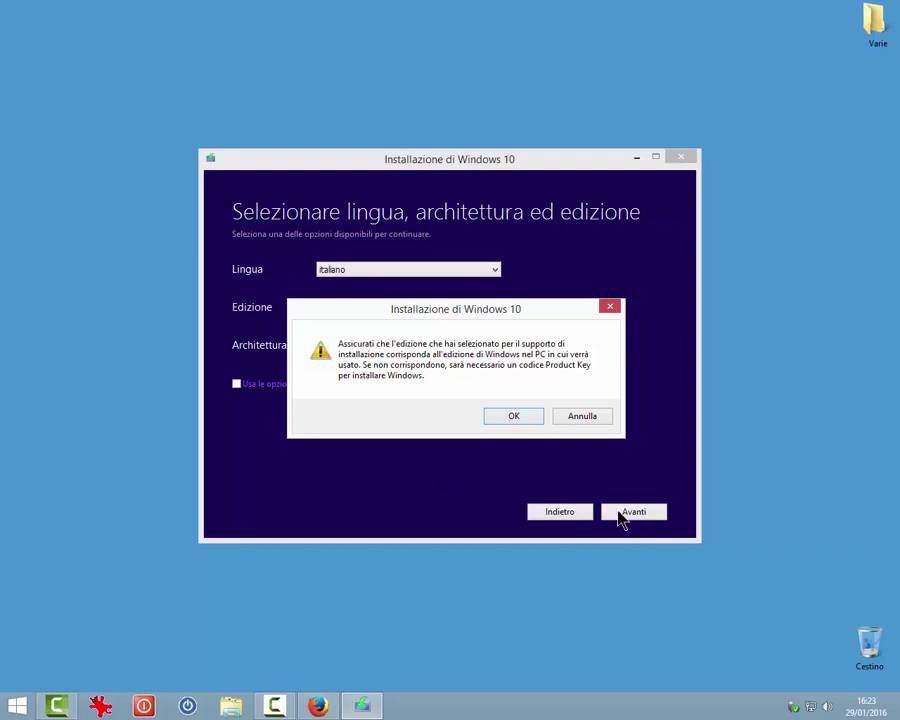
pyautogui.press('Return')
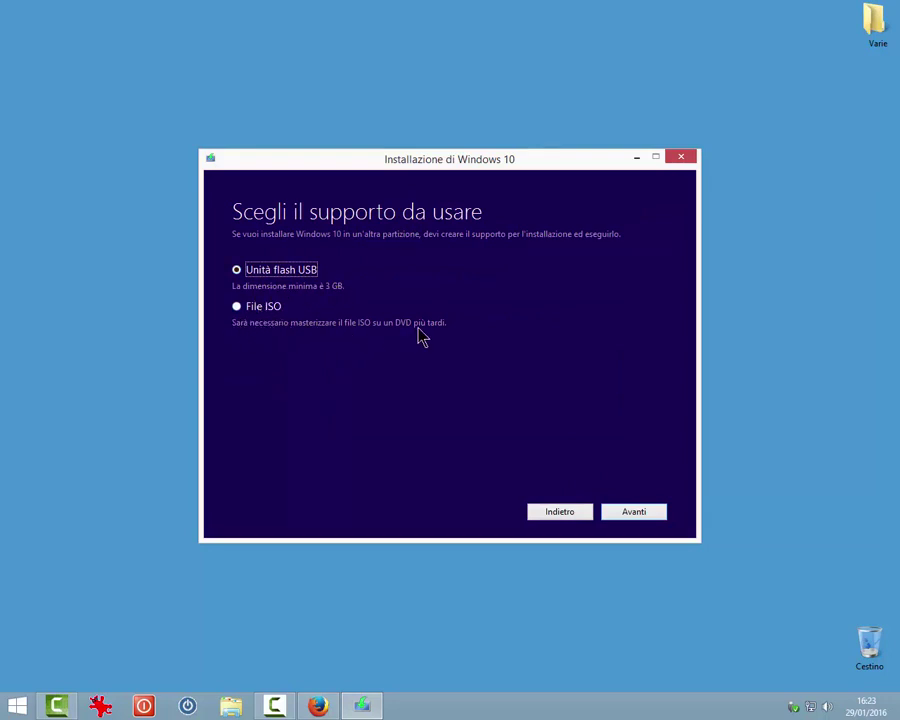
# Choose File ISO as the installation media and save it as "Windows 10" on the Desktop
pyautogui.click(284, 307)
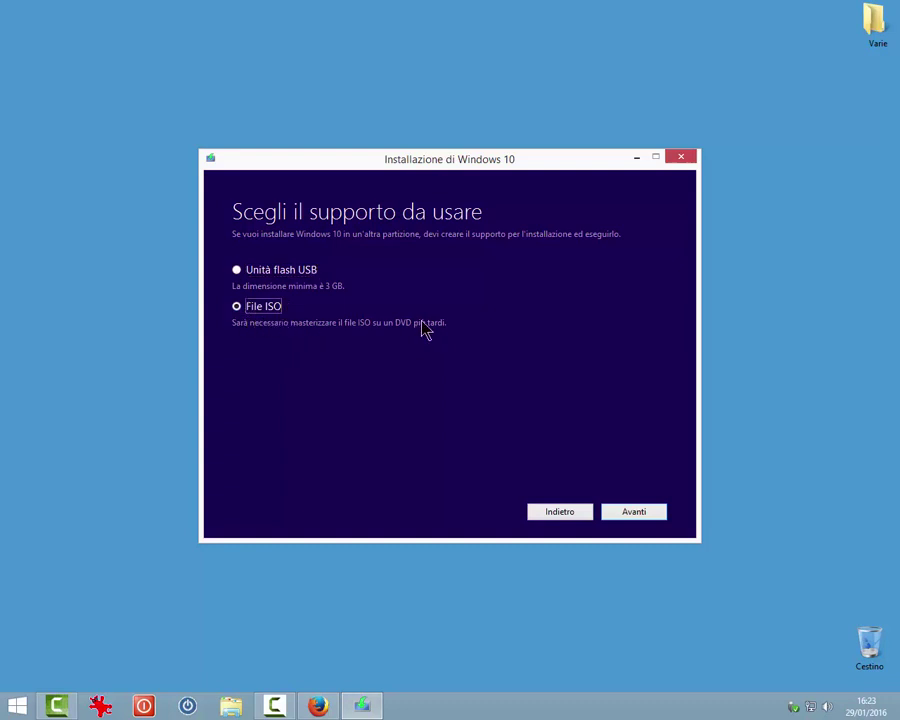
pyautogui.click(634, 512)
pyautogui.click(262, 268)
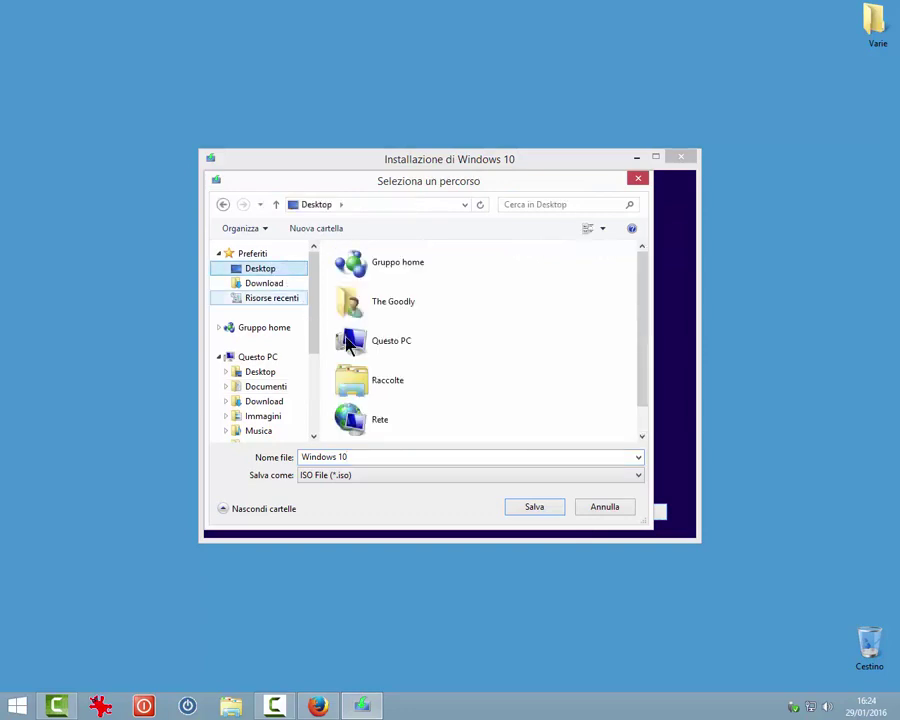
pyautogui.click(535, 507)
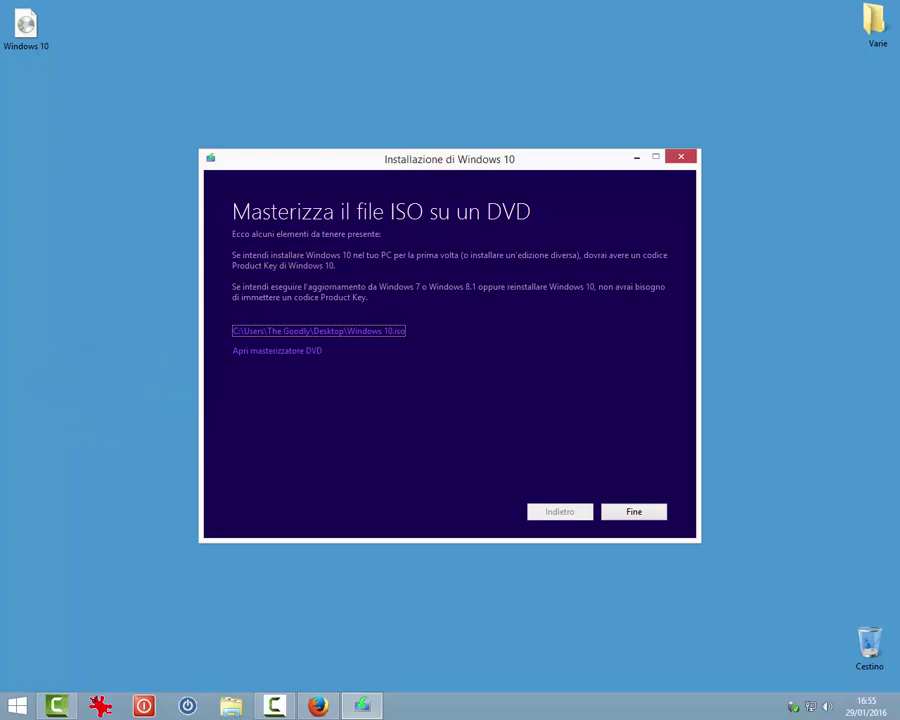
# Open the folder containing the finished Windows 10 ISO, inspect the file in a maximized window, and close the folder
pyautogui.click(321, 333)
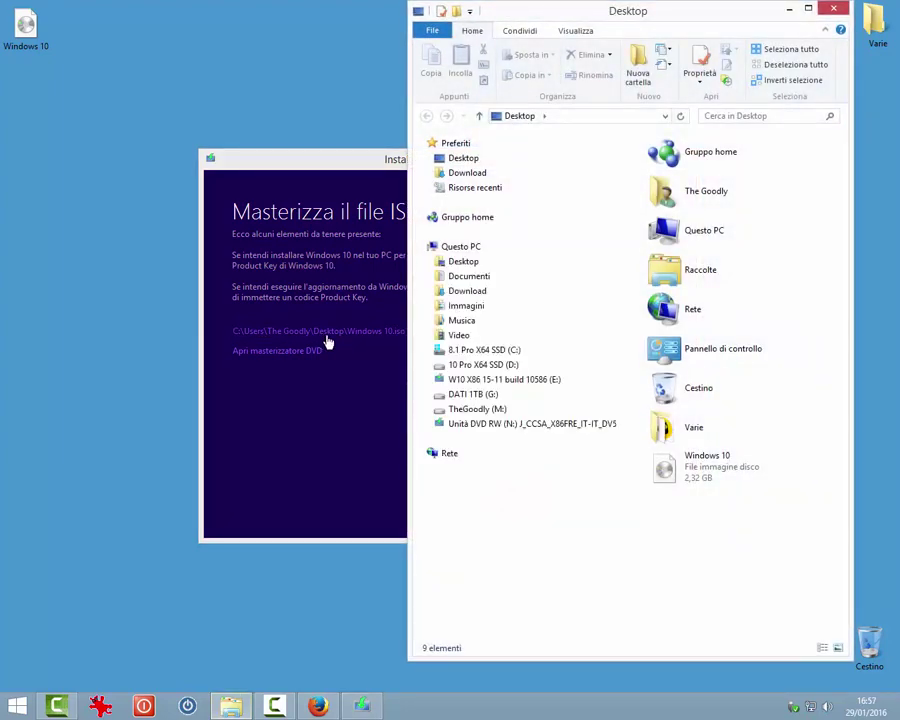
pyautogui.click(695, 483)
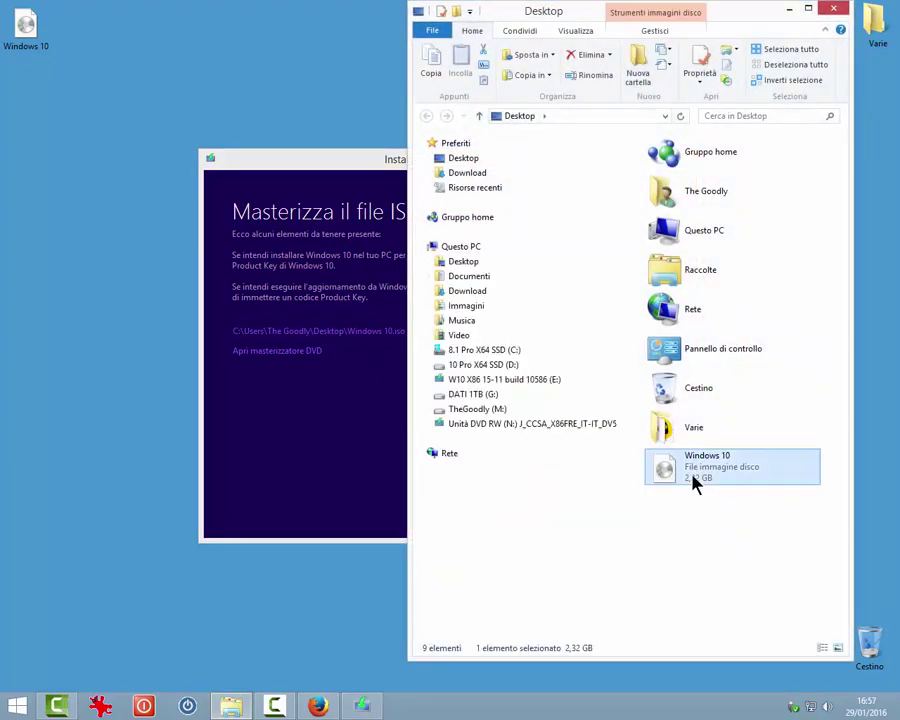
pyautogui.click(808, 8)
pyautogui.click(663, 229)
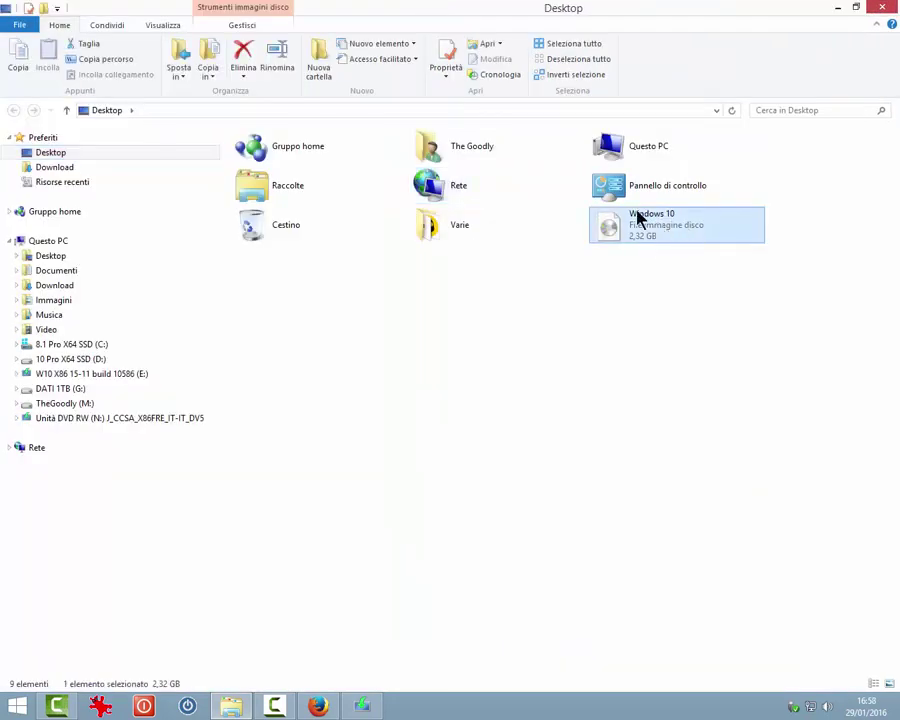
pyautogui.click(882, 7)
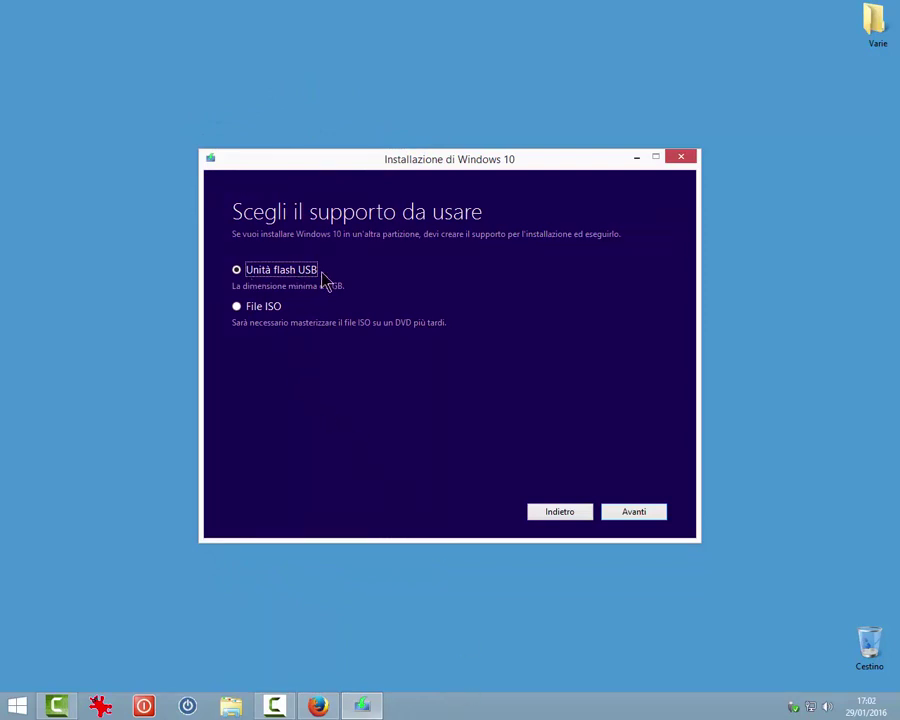
# Create the Windows 10 installation media on the E: USB flash drive and open the finished drive to view its files
pyautogui.click(624, 516)
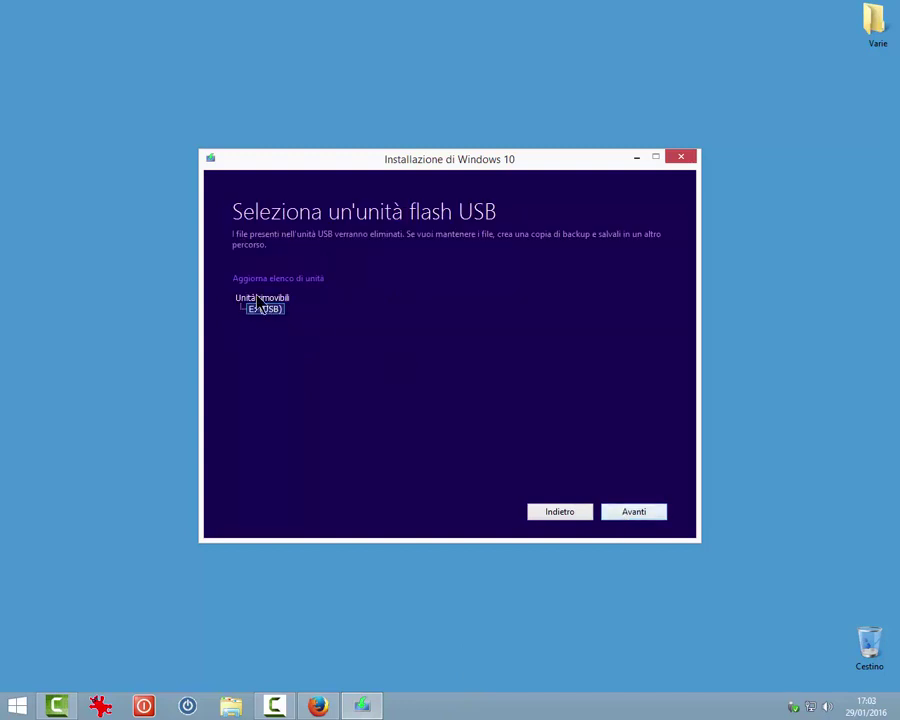
pyautogui.click(636, 520)
pyautogui.click(634, 515)
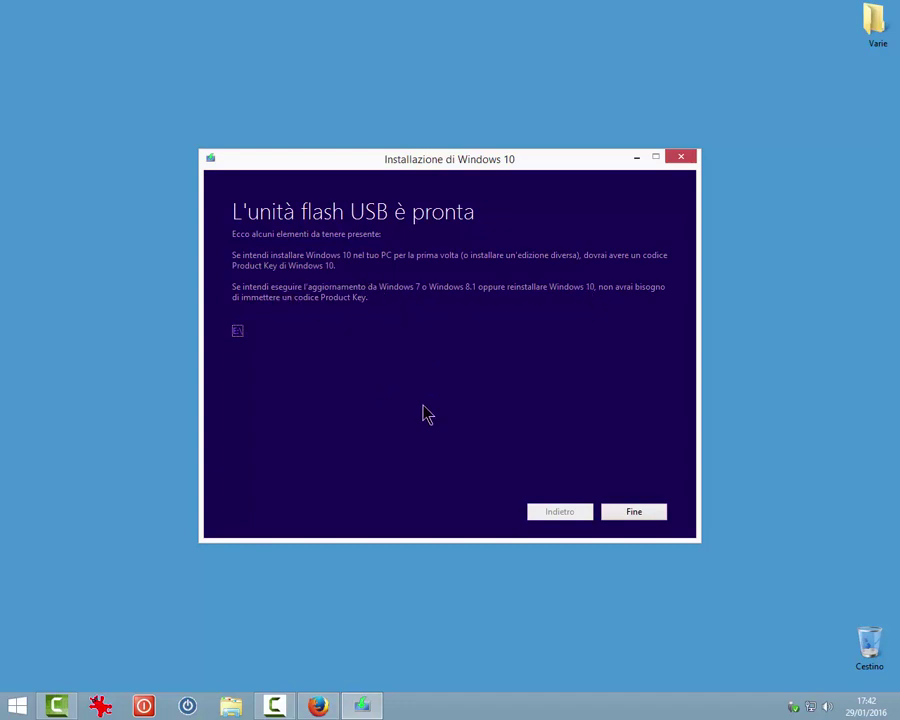
pyautogui.click(237, 333)
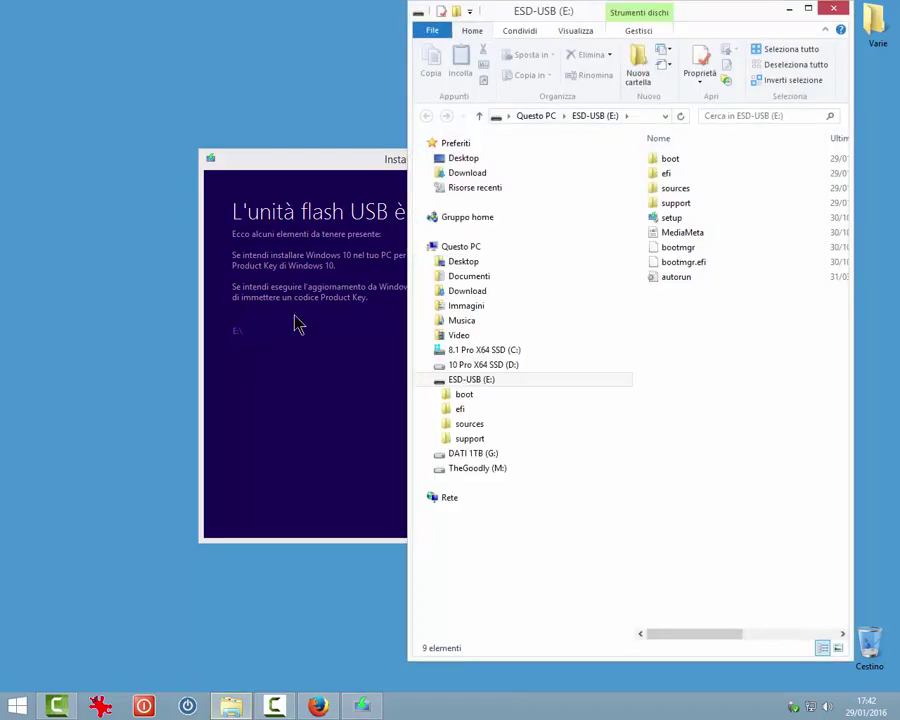
# Inspect the files on the ESD-USB (E:) drive in a maximized window, close it, and finish the Windows 10 installation media wizard
pyautogui.click(809, 9)
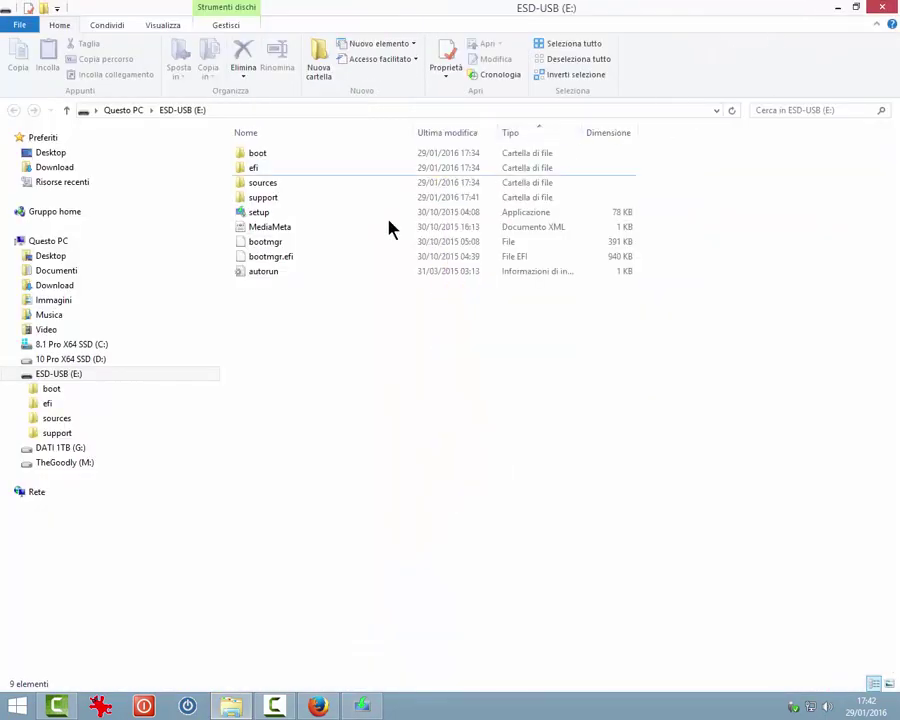
pyautogui.click(65, 375)
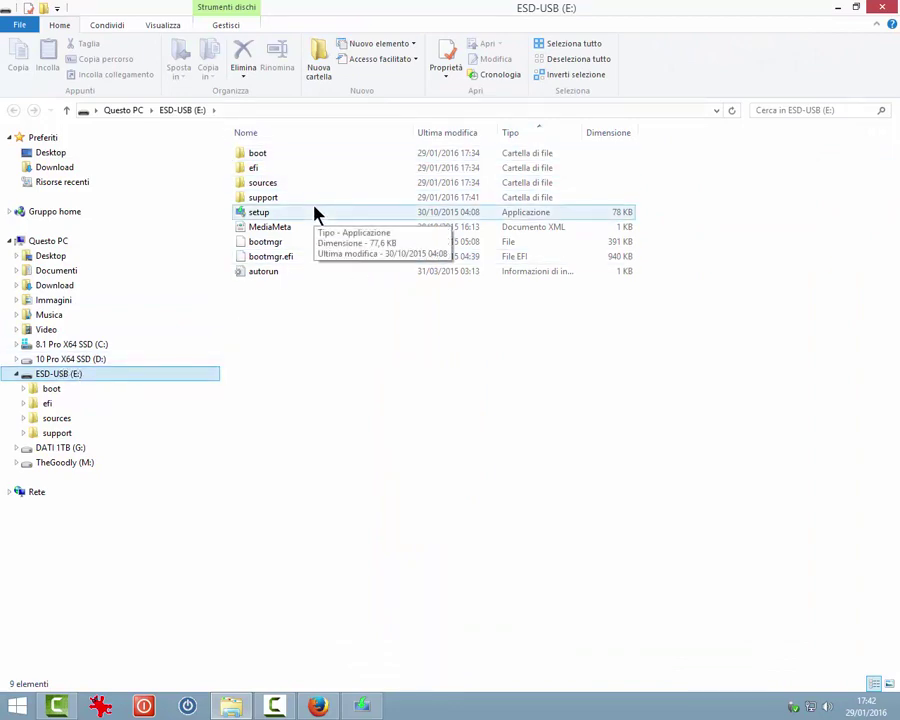
pyautogui.click(882, 7)
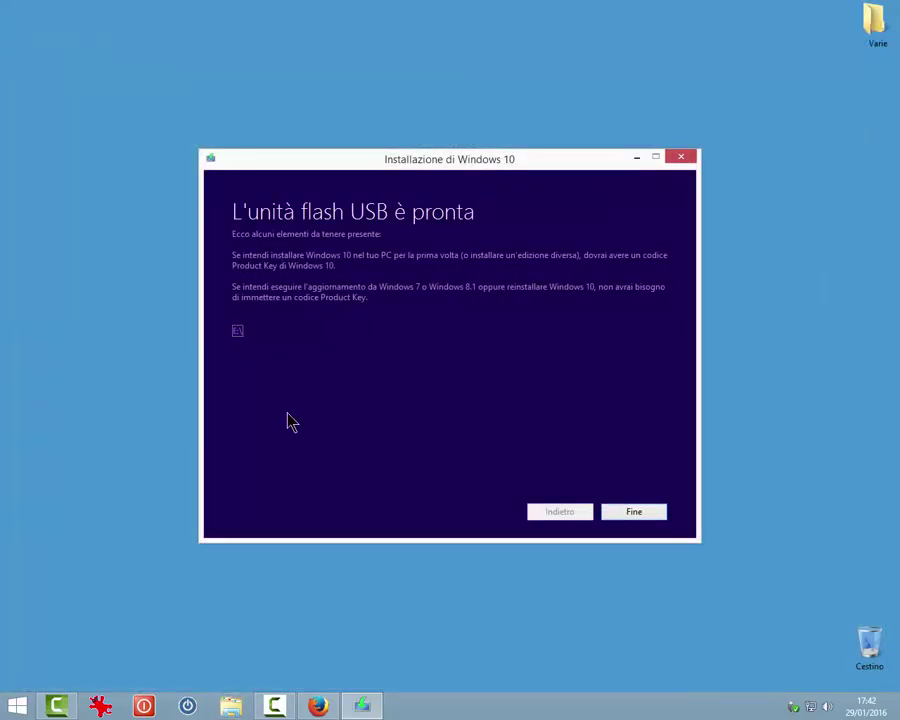
pyautogui.click(634, 512)
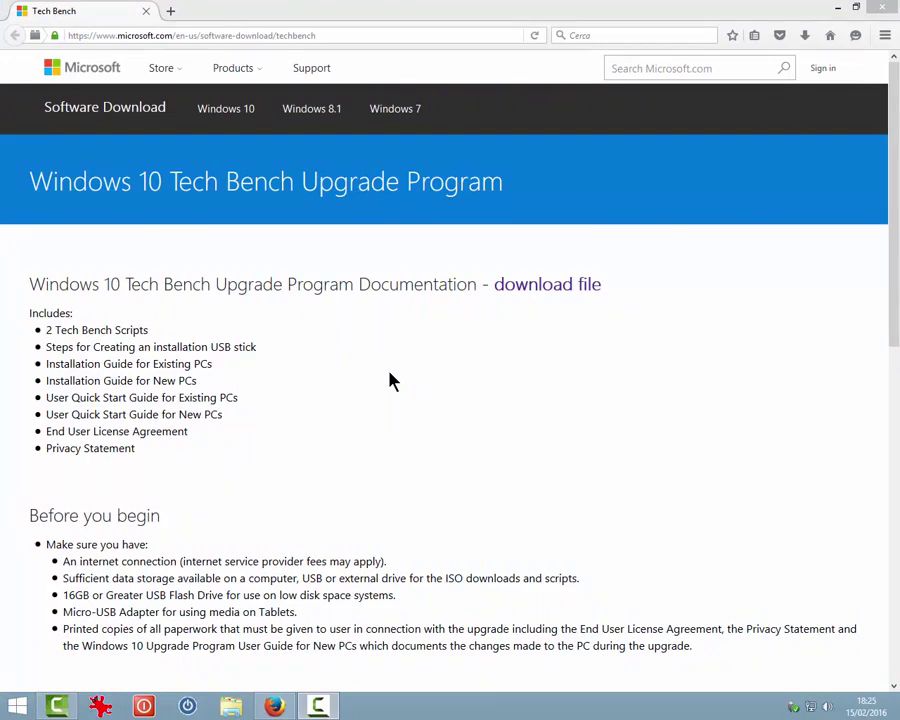
# On Microsoft's Tech Bench page, review the address and the ISO download notes, then choose and confirm the Windows 10 edition
pyautogui.click(281, 34)
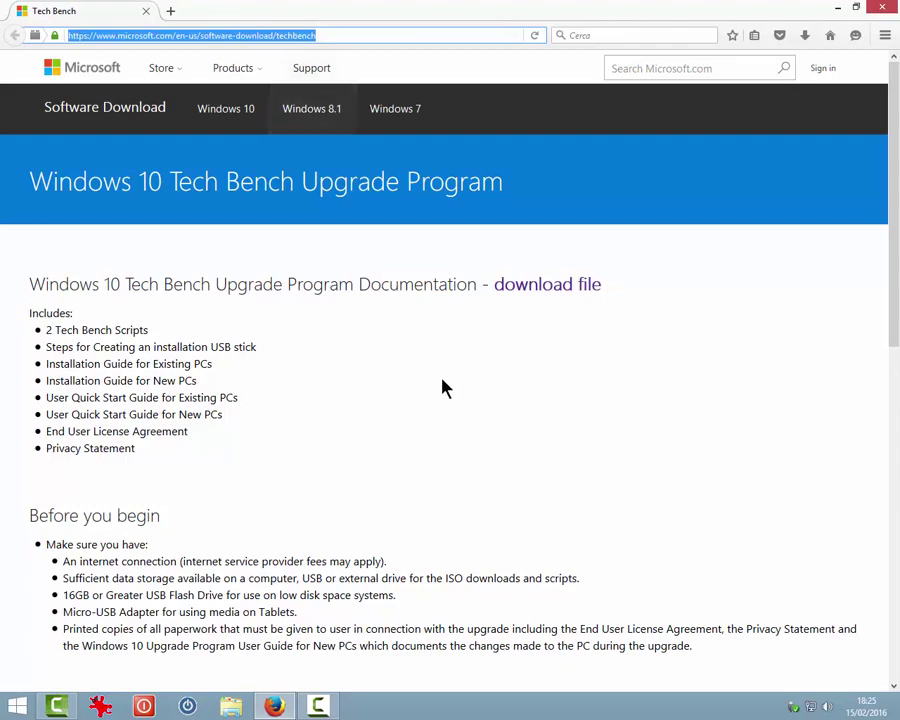
pyautogui.scroll(-5, 403, 352)
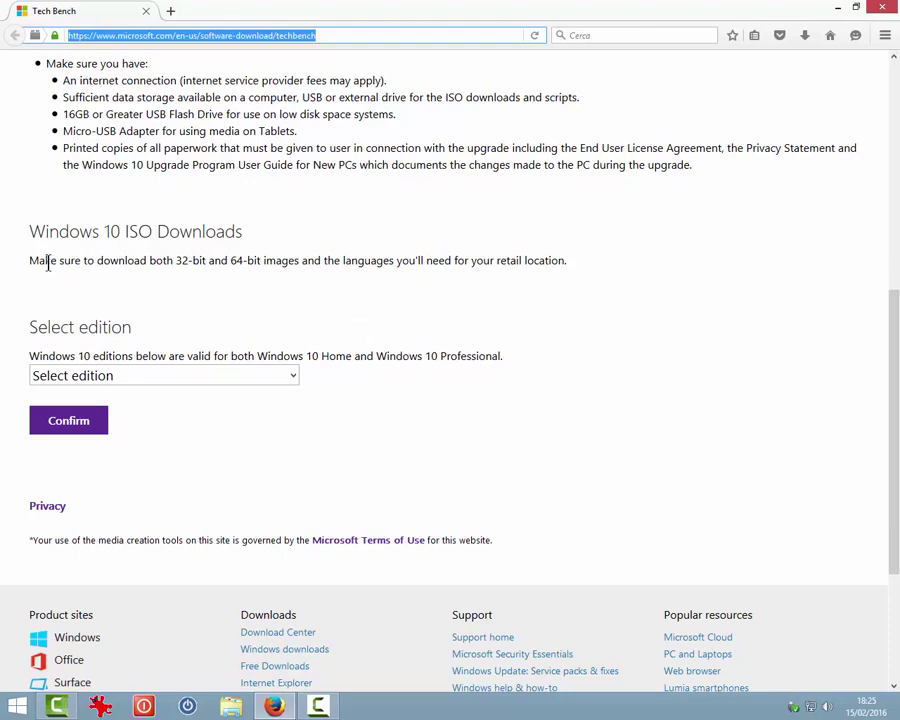
pyautogui.moveTo(34, 261); pyautogui.dragTo(258, 261)
pyautogui.click(263, 294)
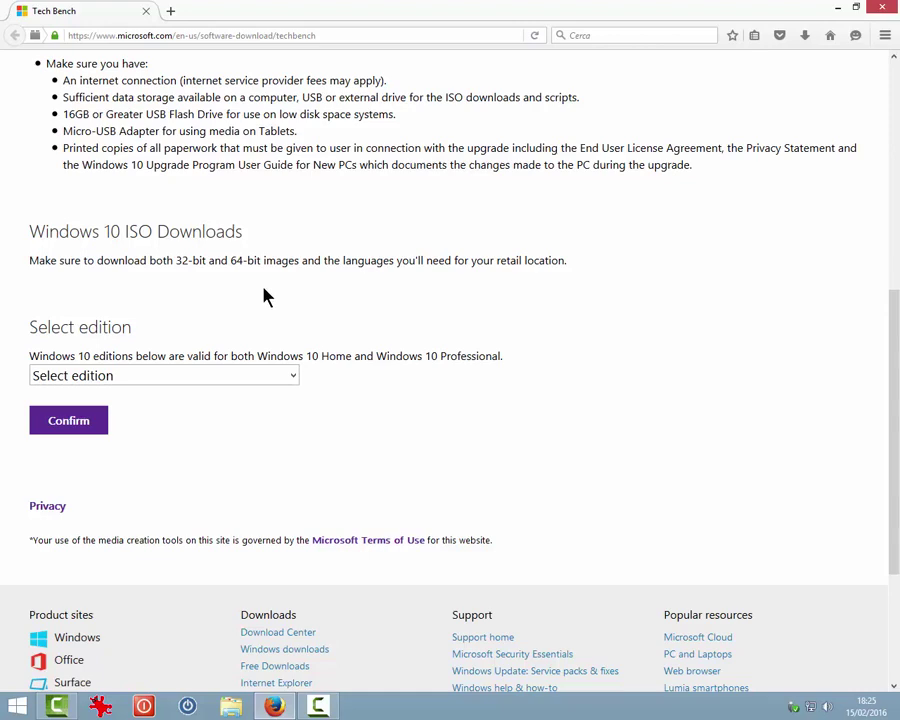
pyautogui.click(294, 380)
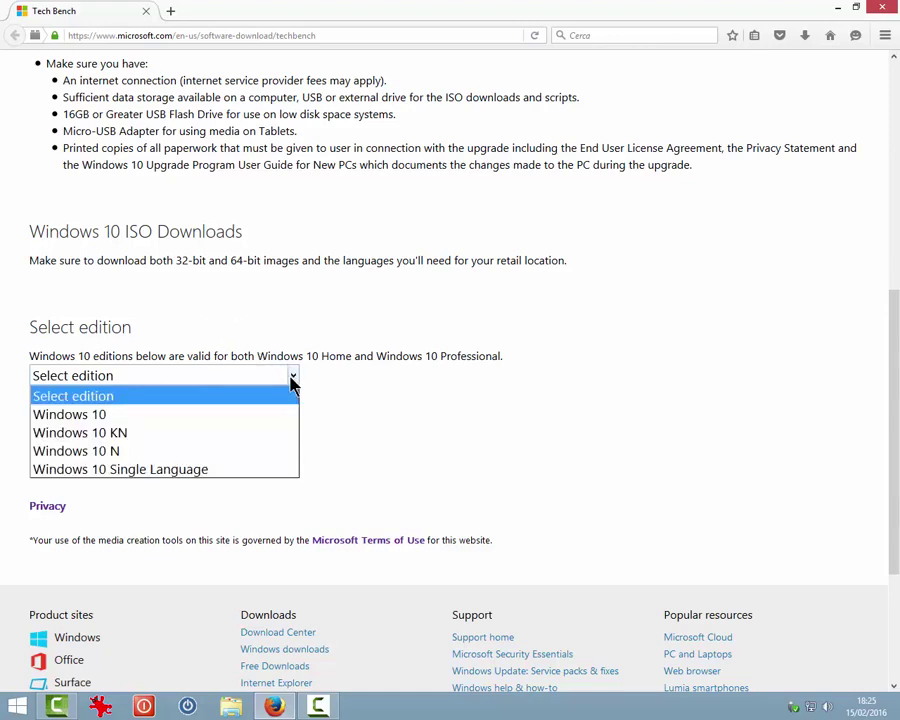
pyautogui.click(178, 419)
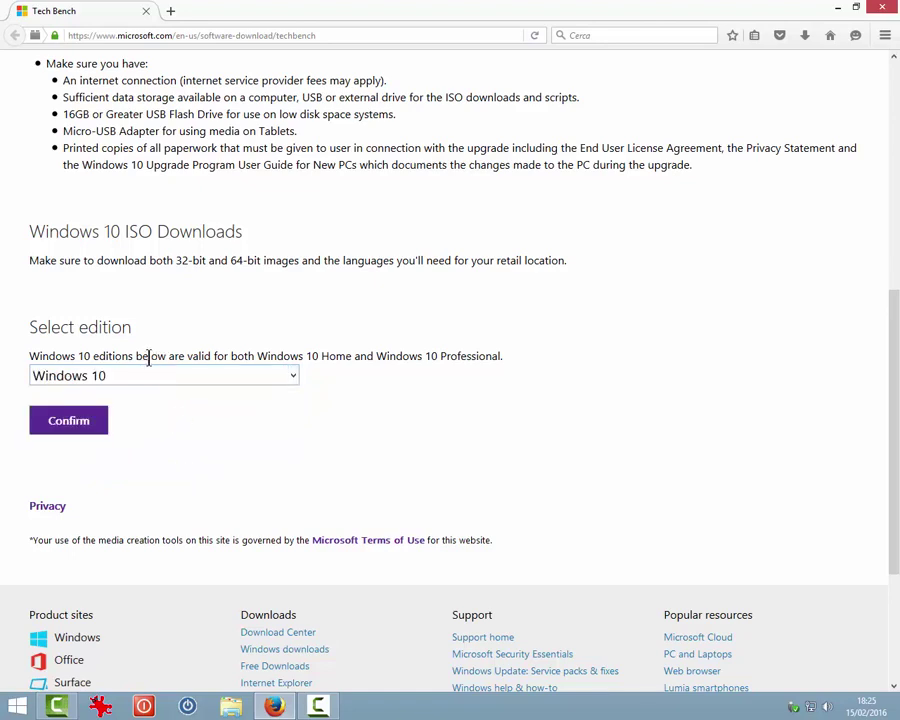
pyautogui.moveTo(158, 356); pyautogui.dragTo(345, 356)
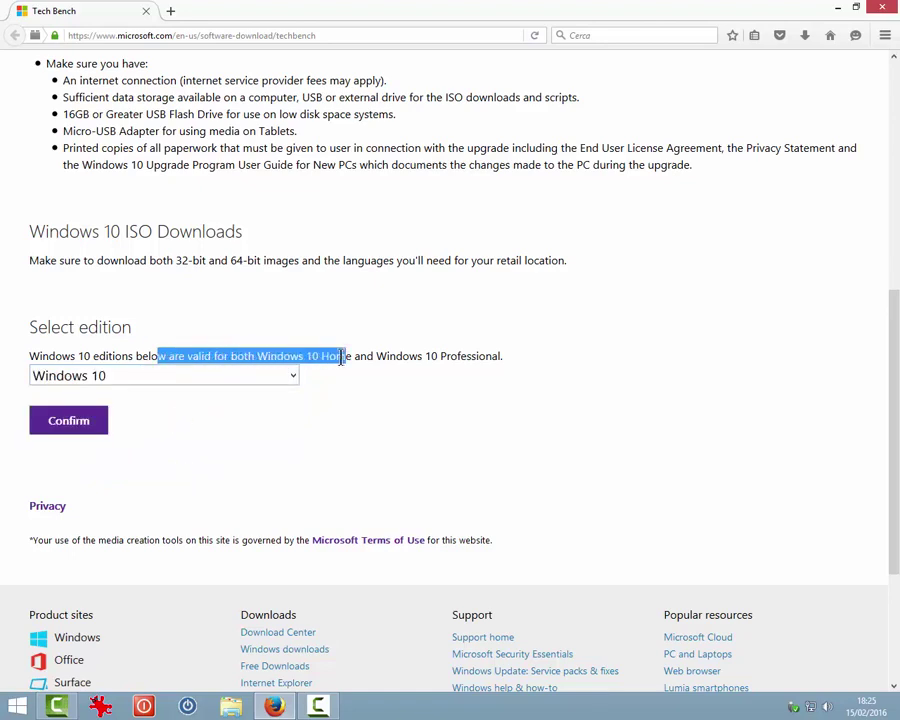
pyautogui.click(276, 361)
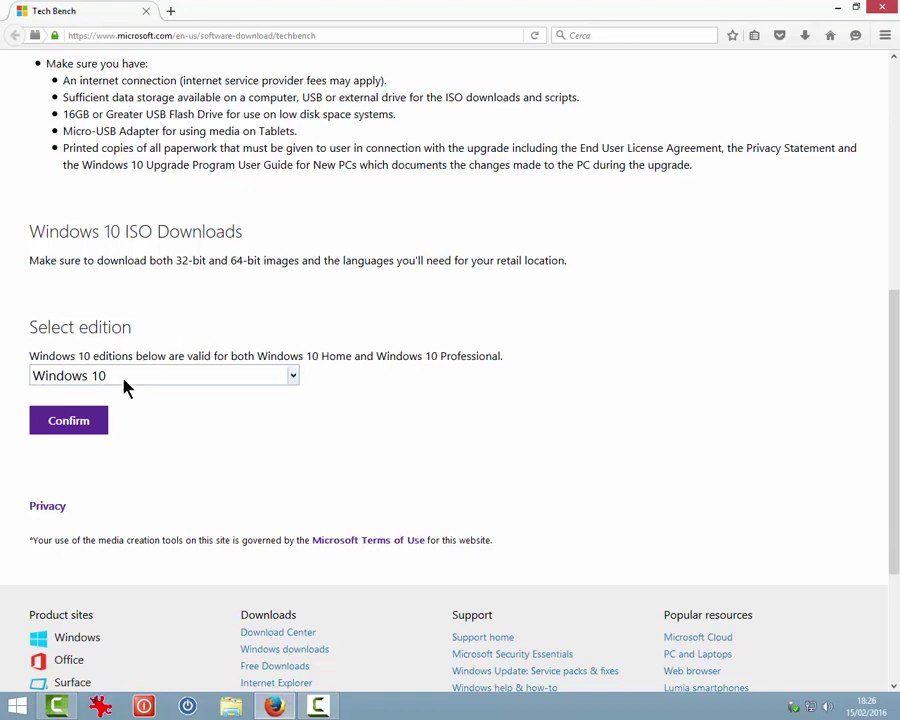
pyautogui.click(80, 422)
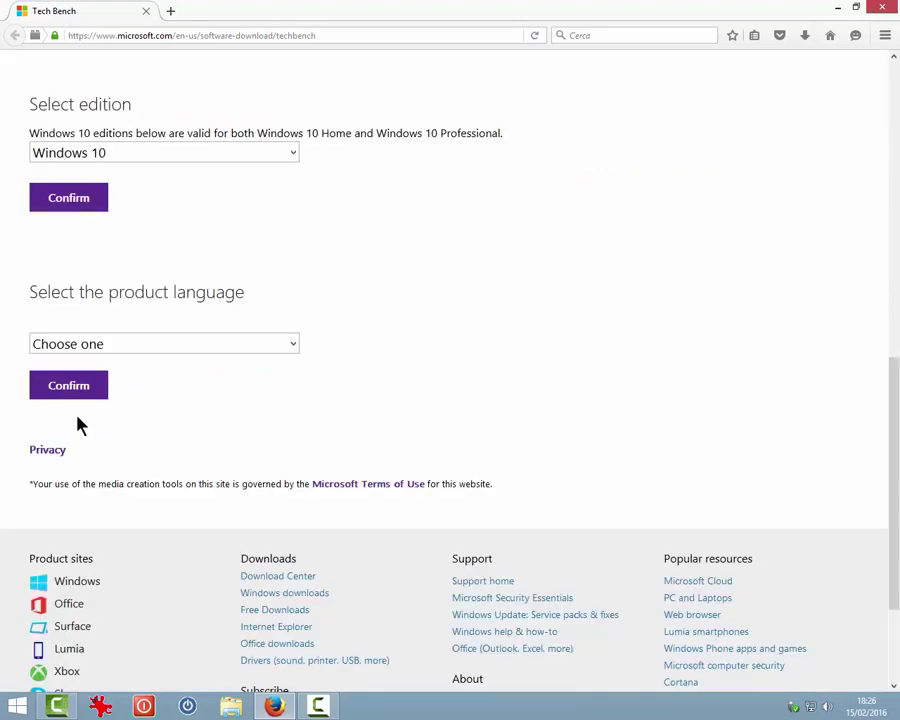
# Confirm Italian as the product language and start downloading the 32-bit Windows 10 ISO as a saved file
pyautogui.click(289, 349)
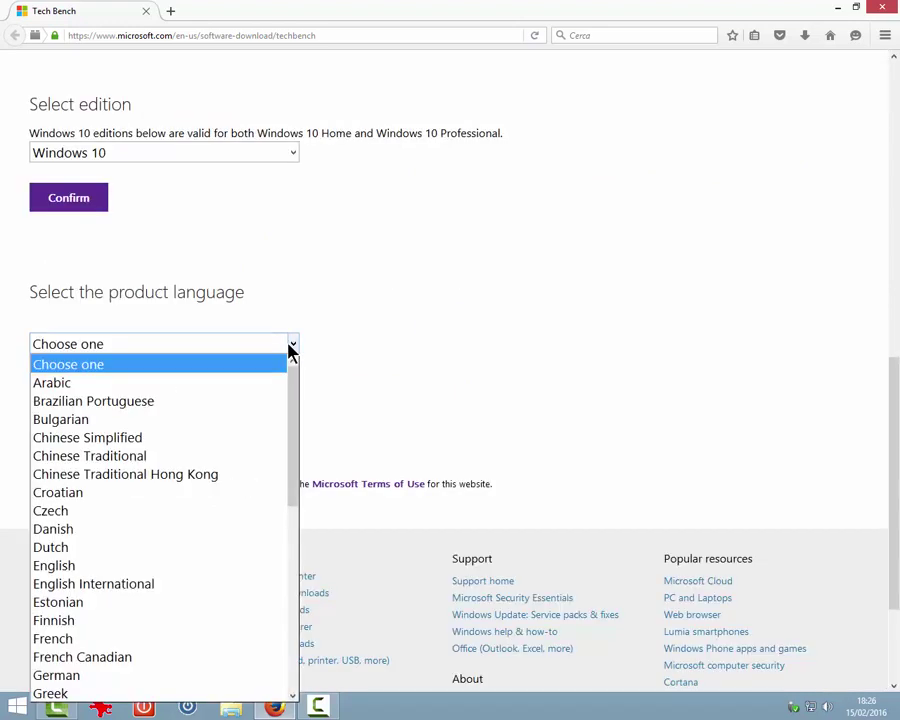
pyautogui.moveTo(289, 378); pyautogui.dragTo(278, 513)
pyautogui.click(150, 474)
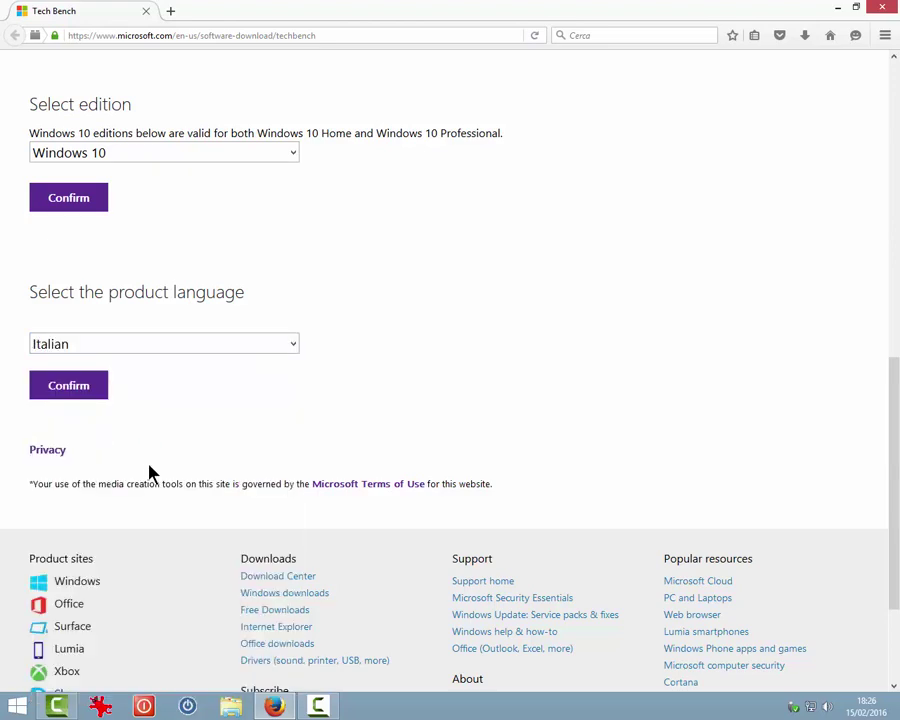
pyautogui.click(84, 395)
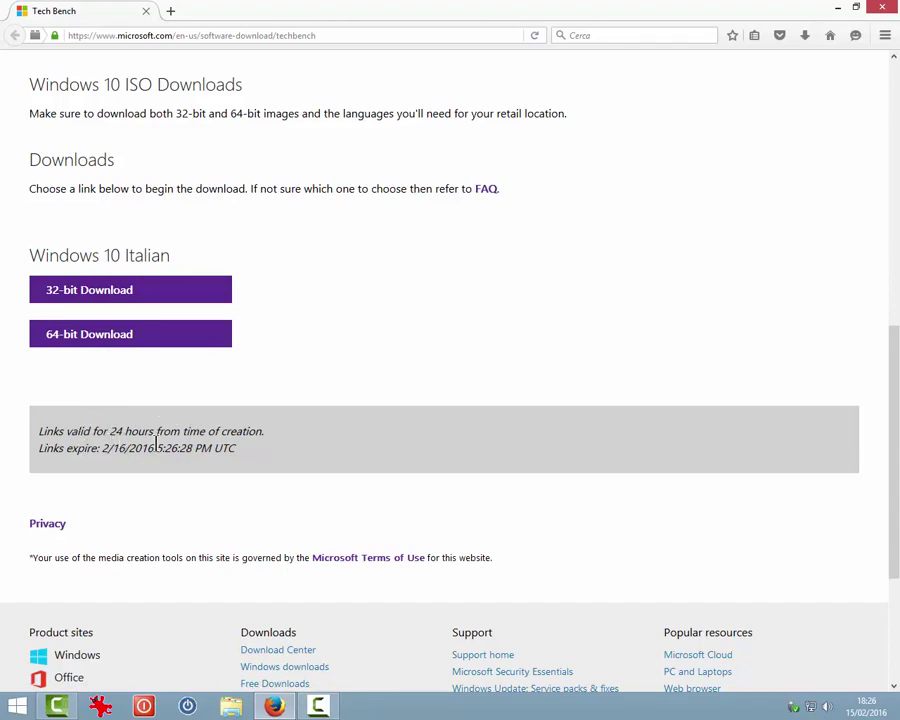
pyautogui.click(94, 299)
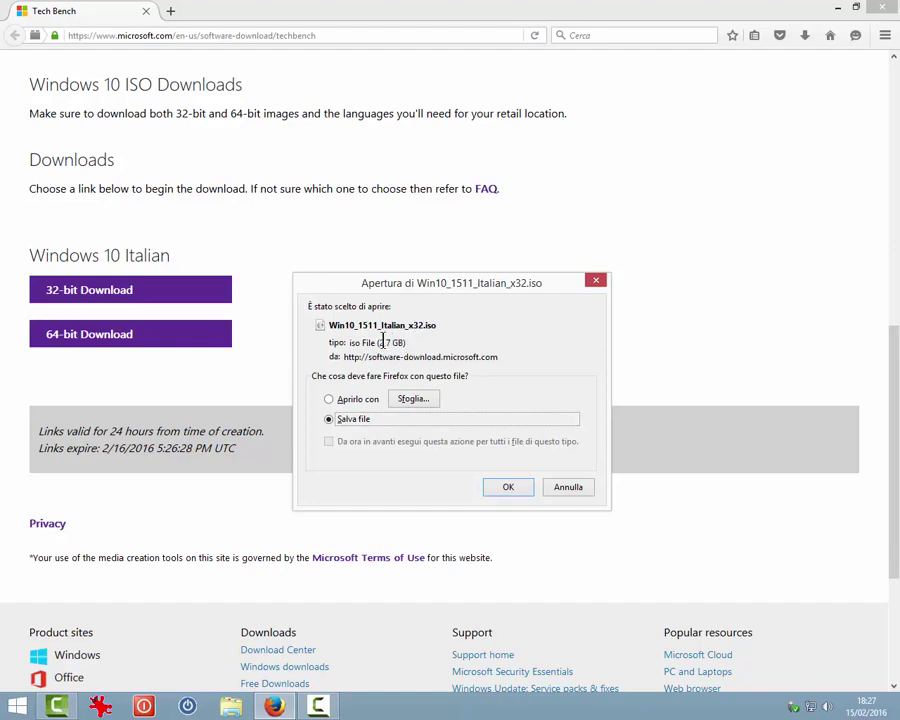
pyautogui.click(507, 489)
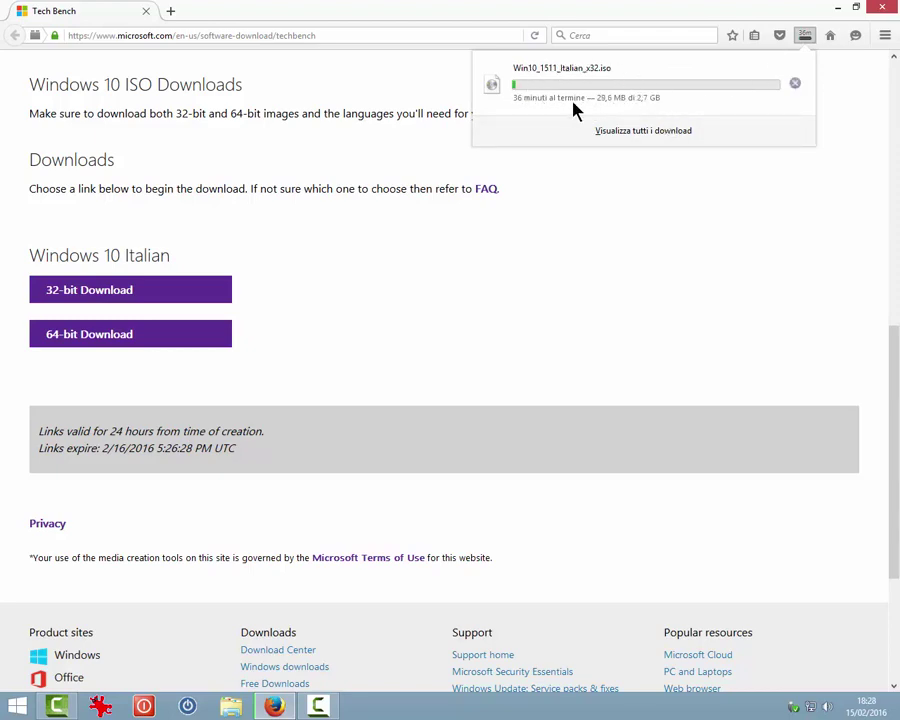
# Open the folder containing Win10_1511_Italian_x32.iso from the full downloads list and select the ISO to check its size
pyautogui.click(621, 133)
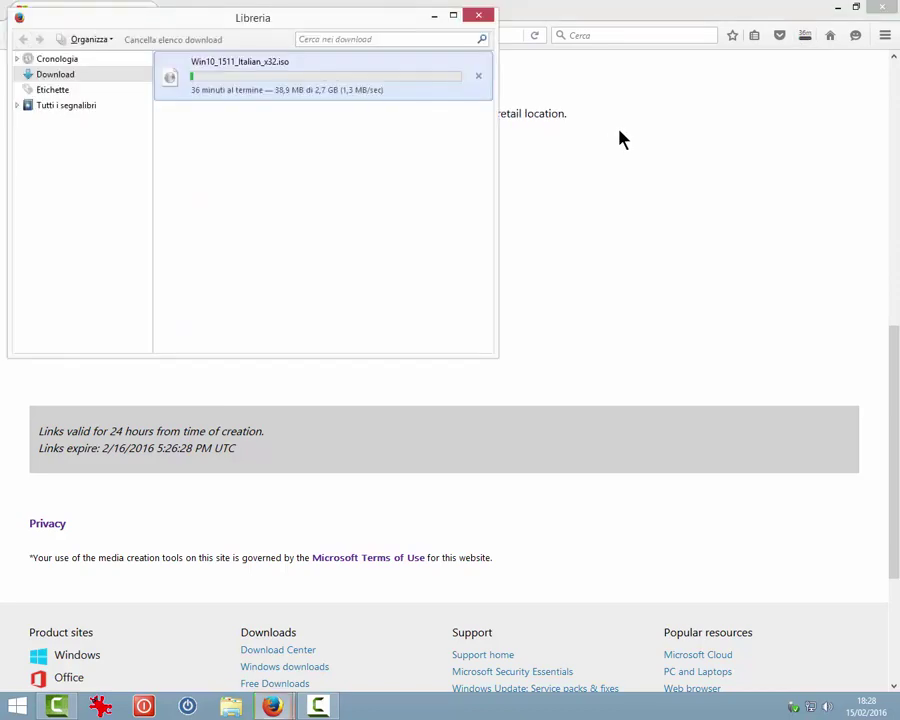
pyautogui.rightClick(250, 85)
pyautogui.click(155, 83)
pyautogui.click(68, 77)
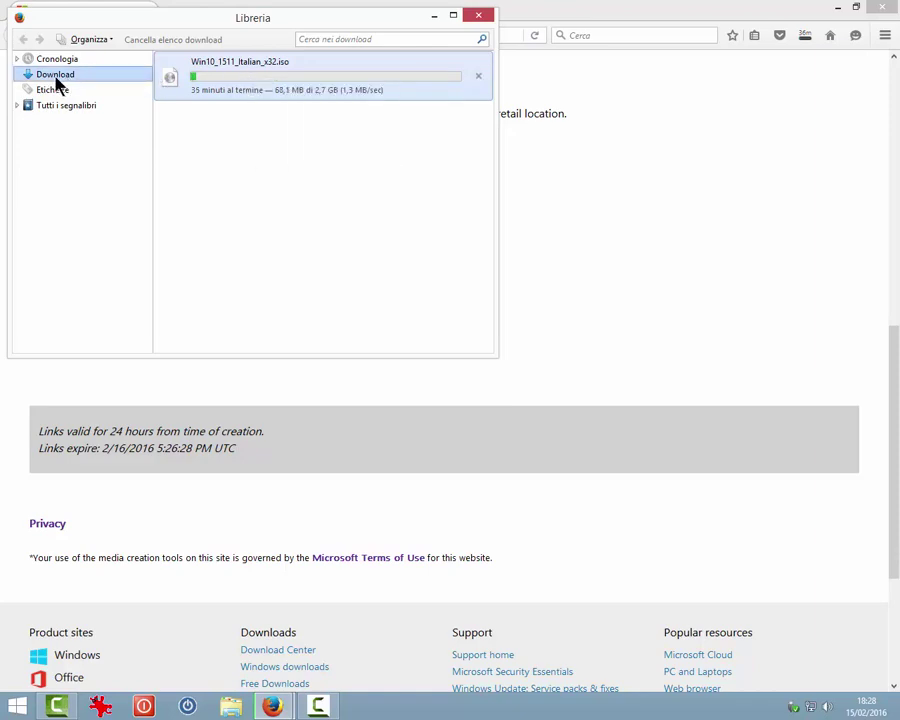
pyautogui.click(193, 80)
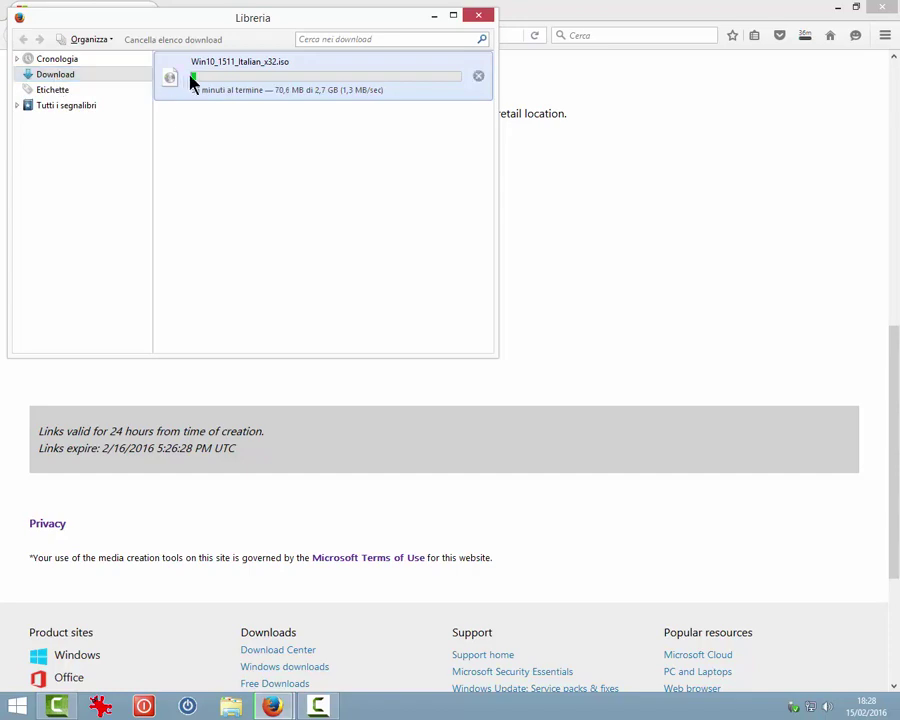
pyautogui.rightClick(214, 85)
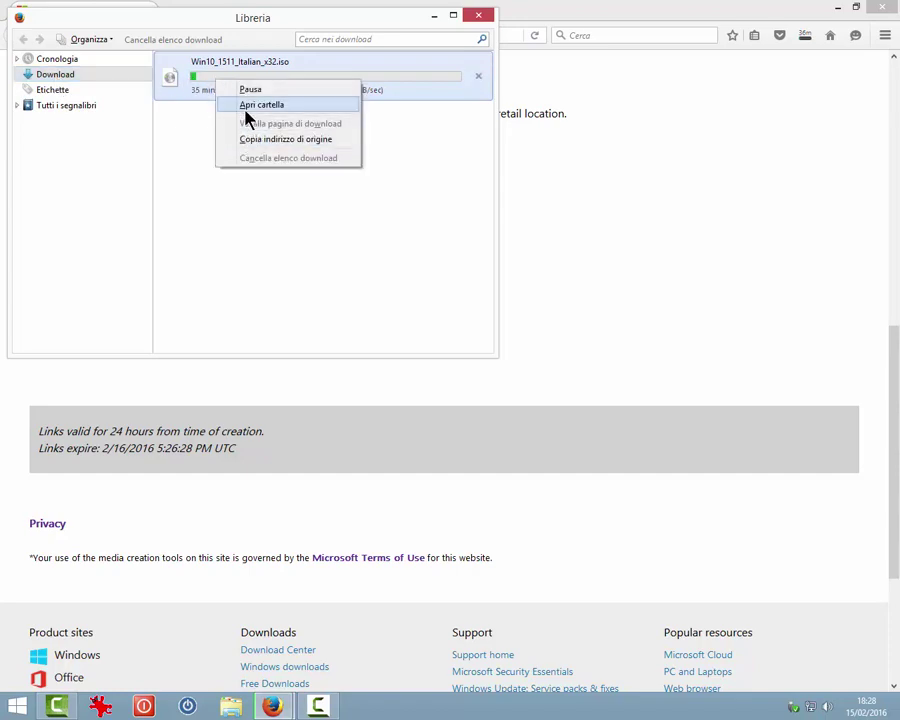
pyautogui.click(248, 116)
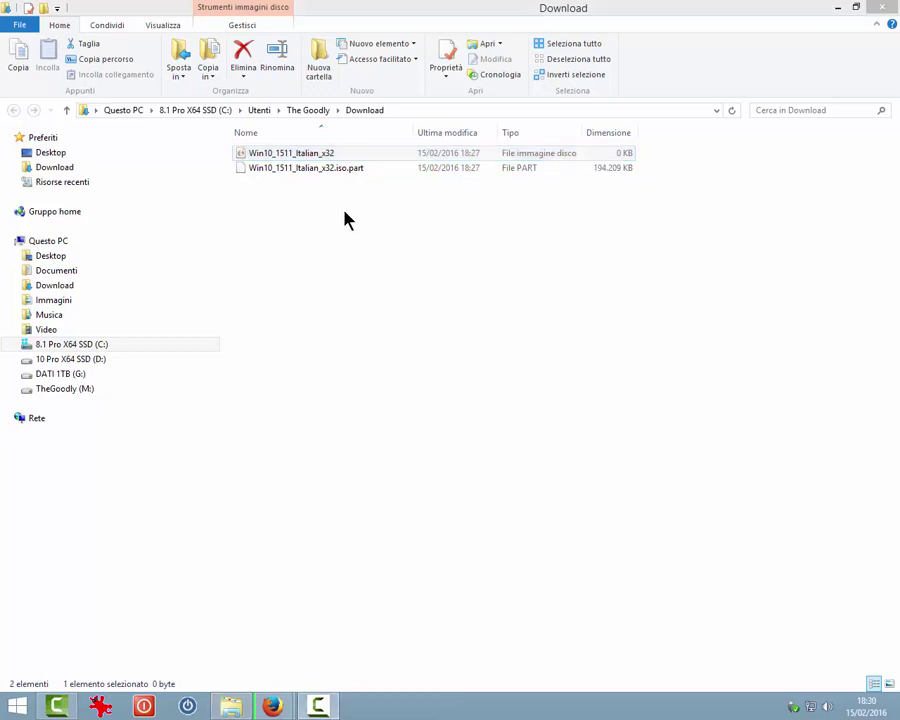
pyautogui.click(331, 154)
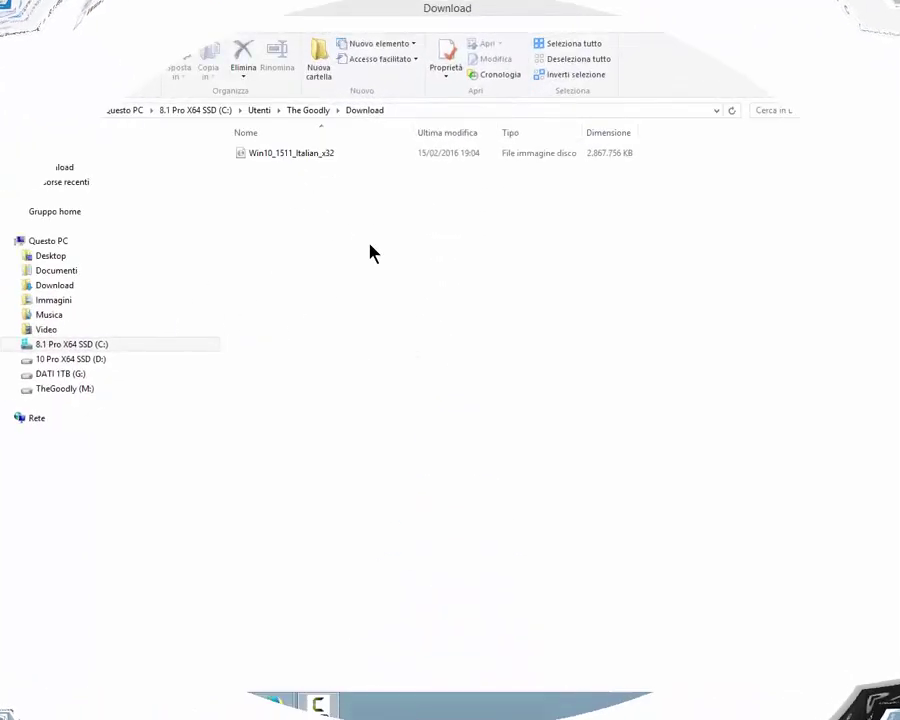
pyautogui.click(318, 157)
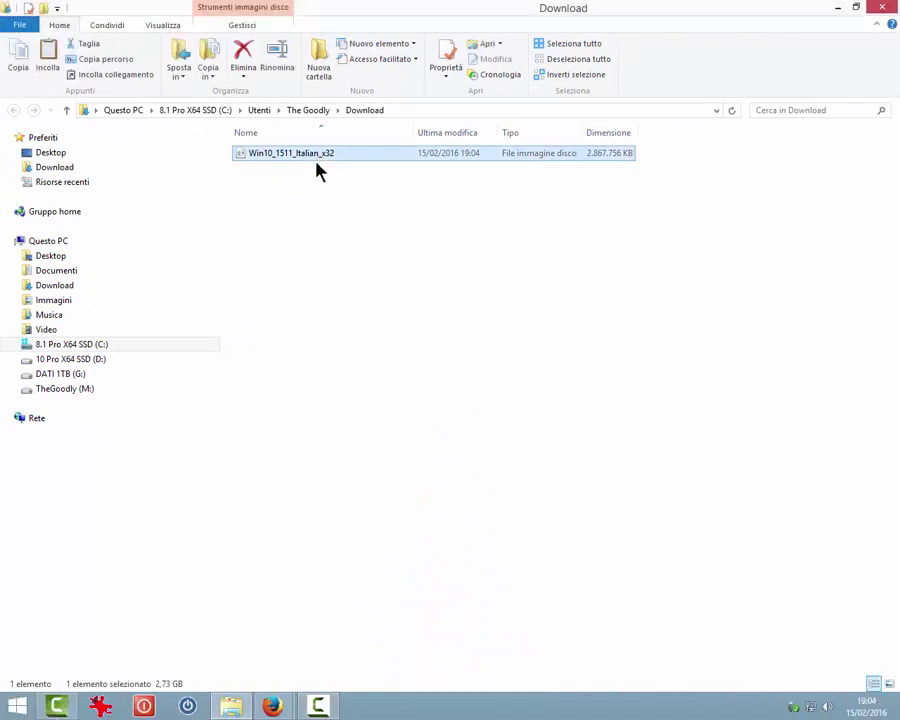